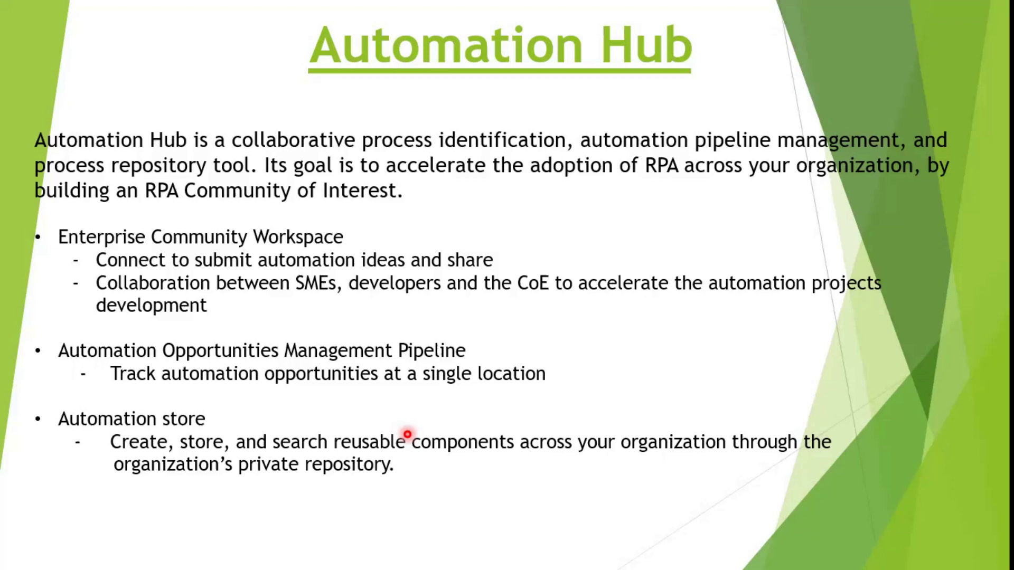
Switch to UiPath Automation Cloud in Chrome and open the Licenses page of the administration area
key(alt+Tab)
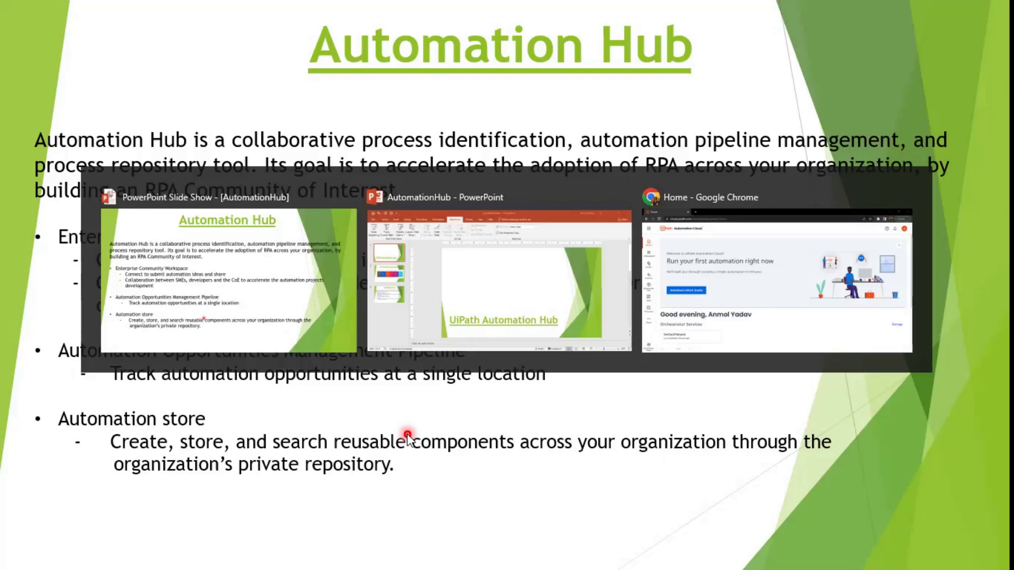
key(alt+Tab)
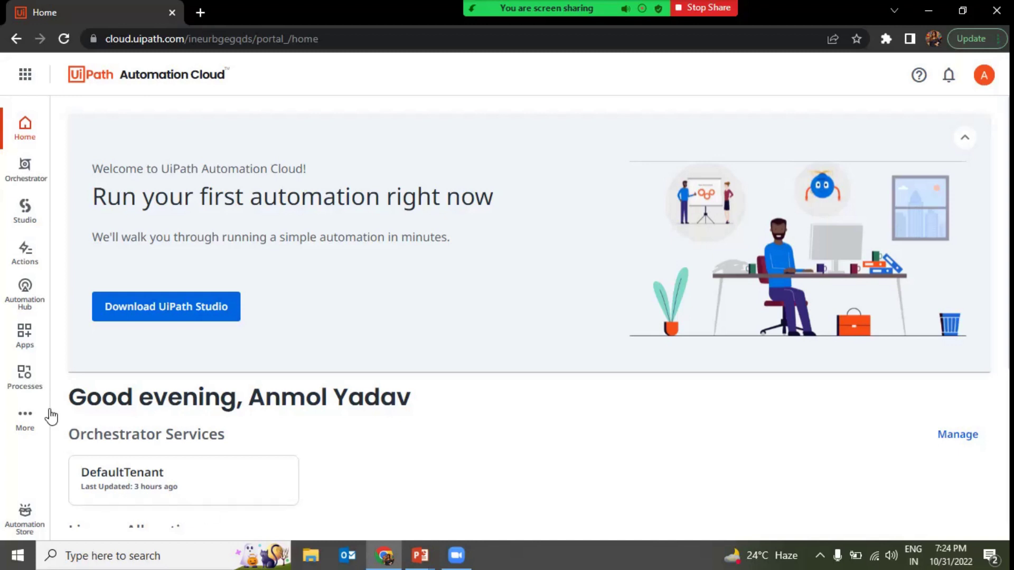
click(35, 419)
click(150, 491)
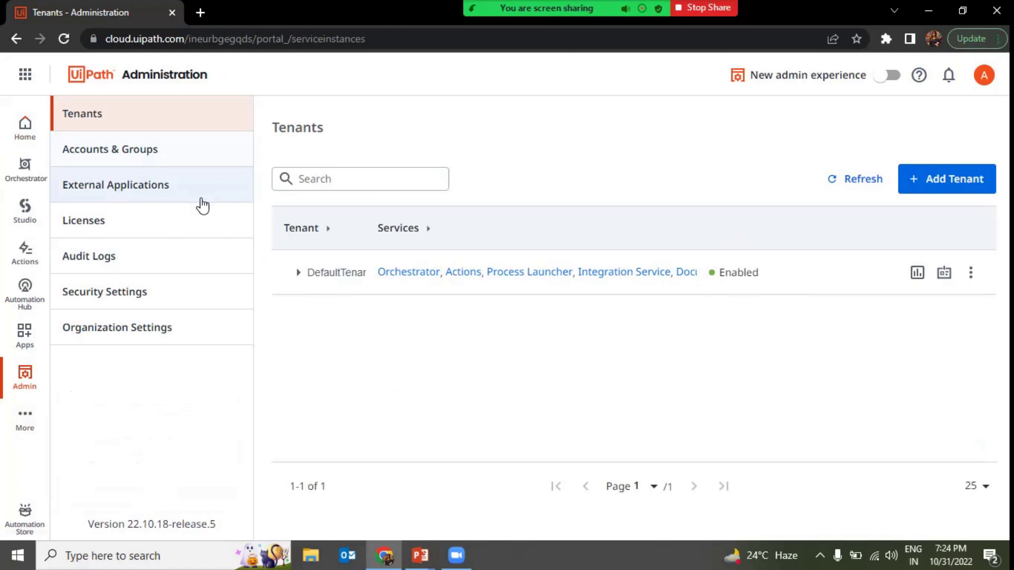
click(200, 227)
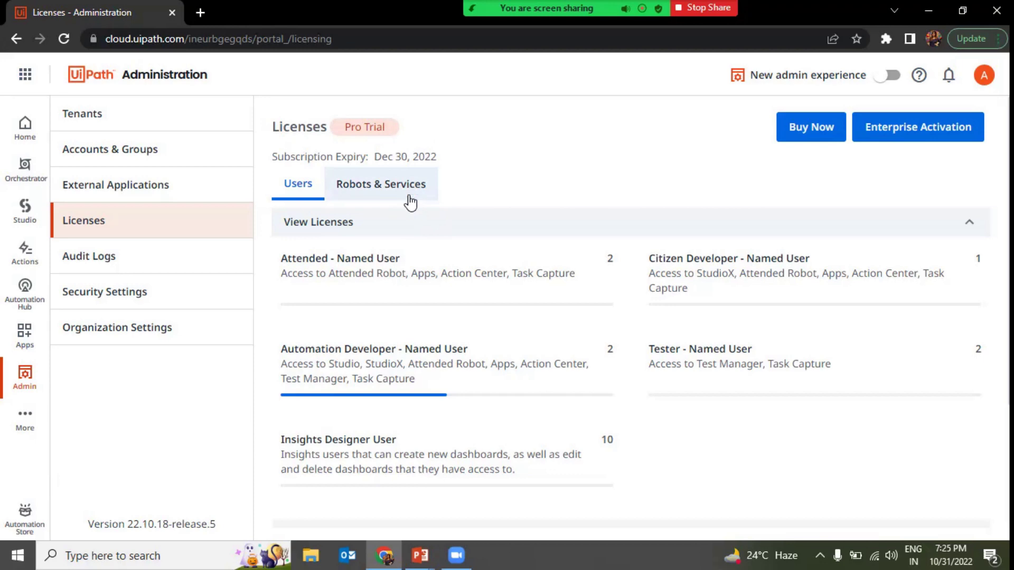
Review the license allocations for Users and for Robots & Services, including the Automation Hub license
scroll(423, 344, down, 3)
scroll(423, 344, up, 3)
click(396, 189)
scroll(358, 391, down, 2)
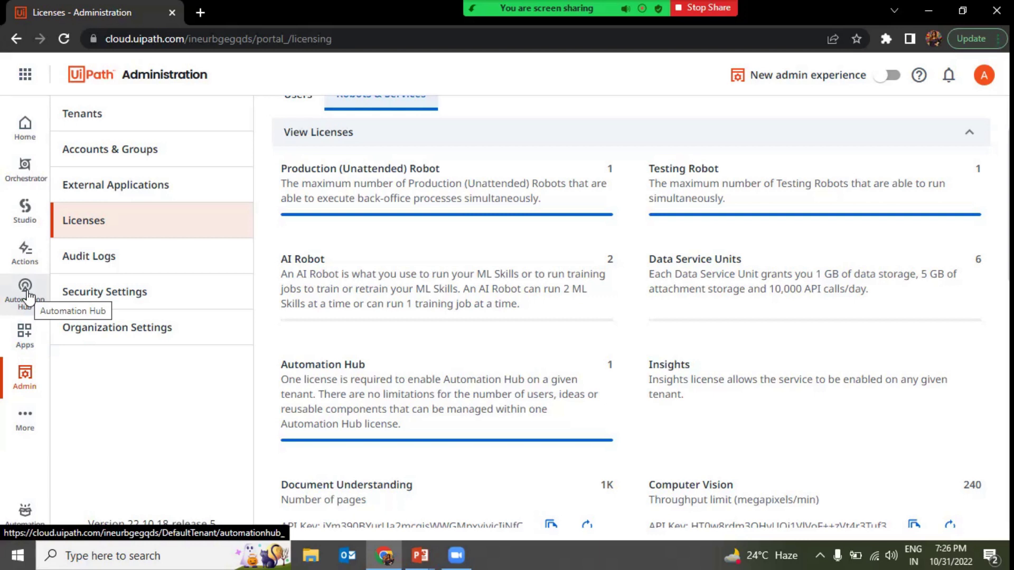
Check which services can be provisioned in the settings of DefaultTenant and close them without saving
click(19, 425)
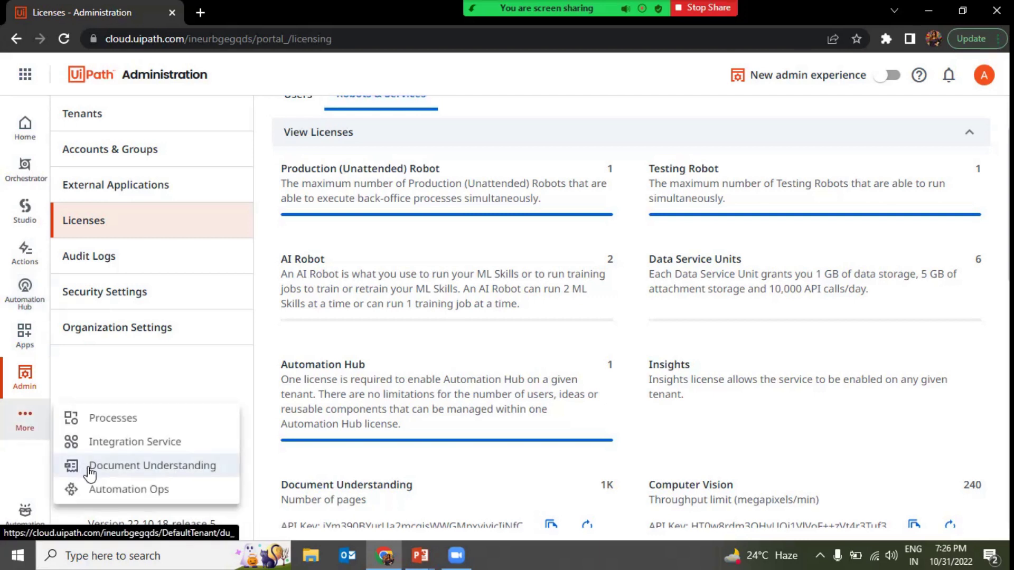
click(22, 380)
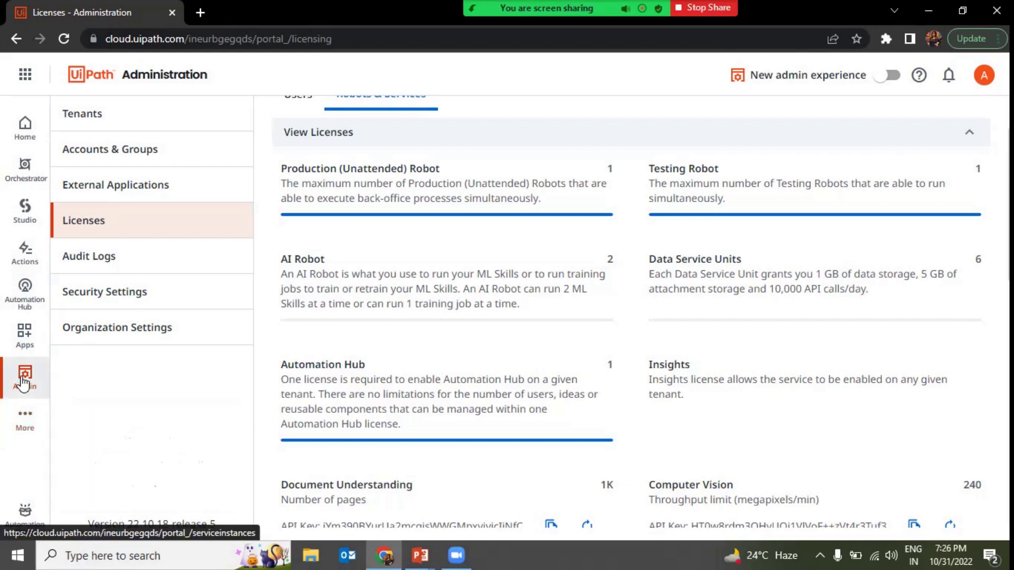
click(187, 114)
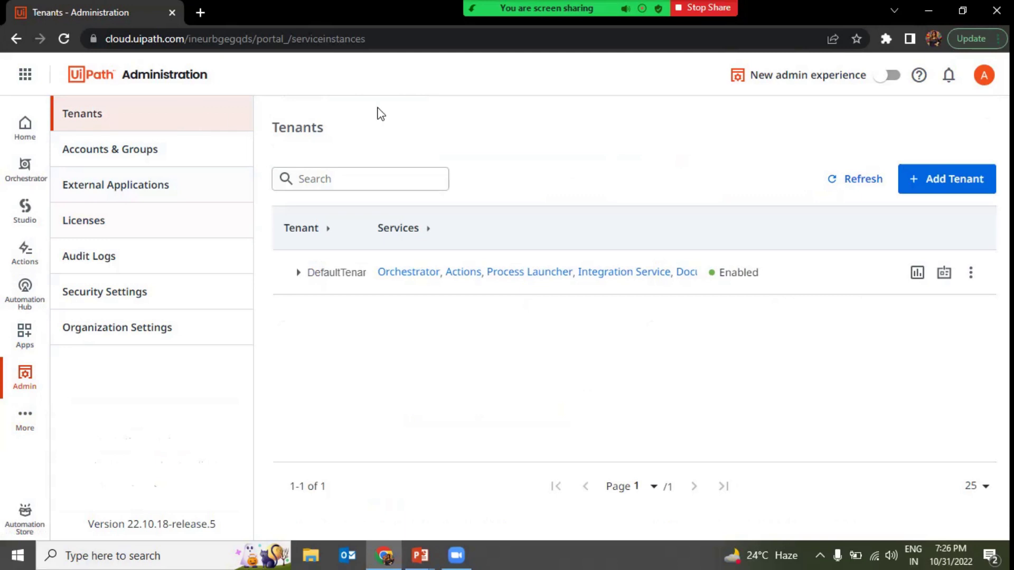
click(972, 273)
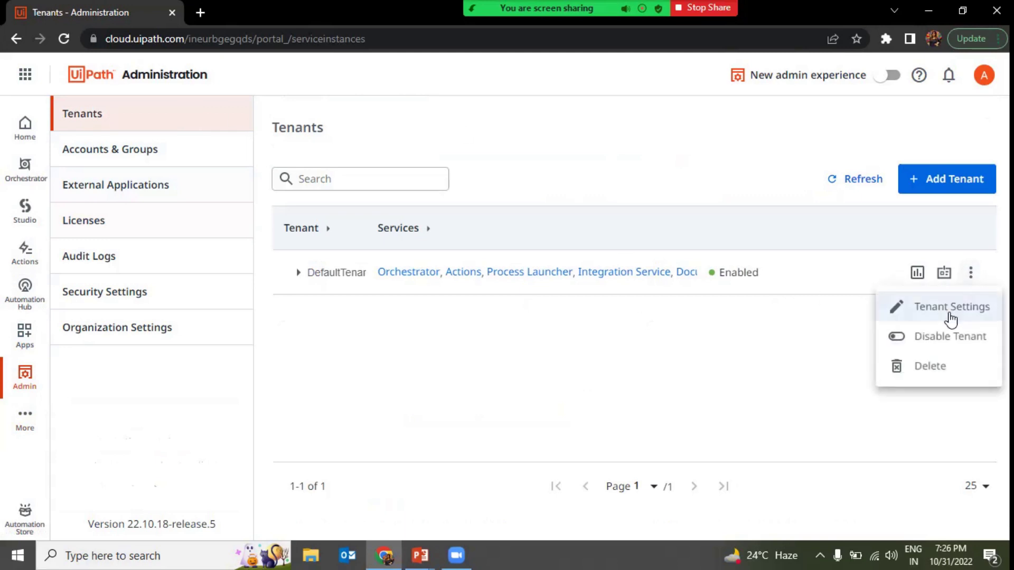
click(951, 309)
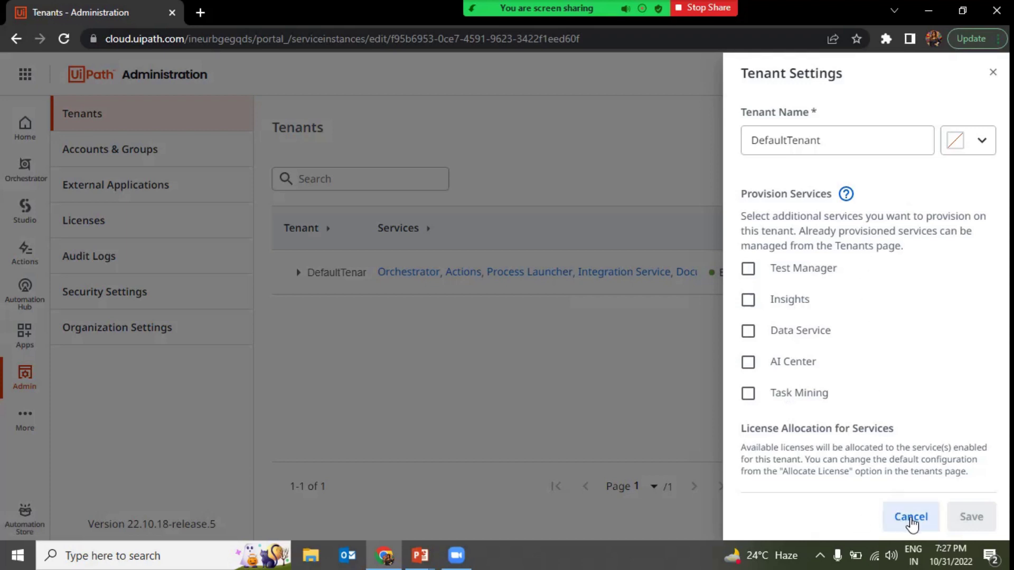
click(936, 526)
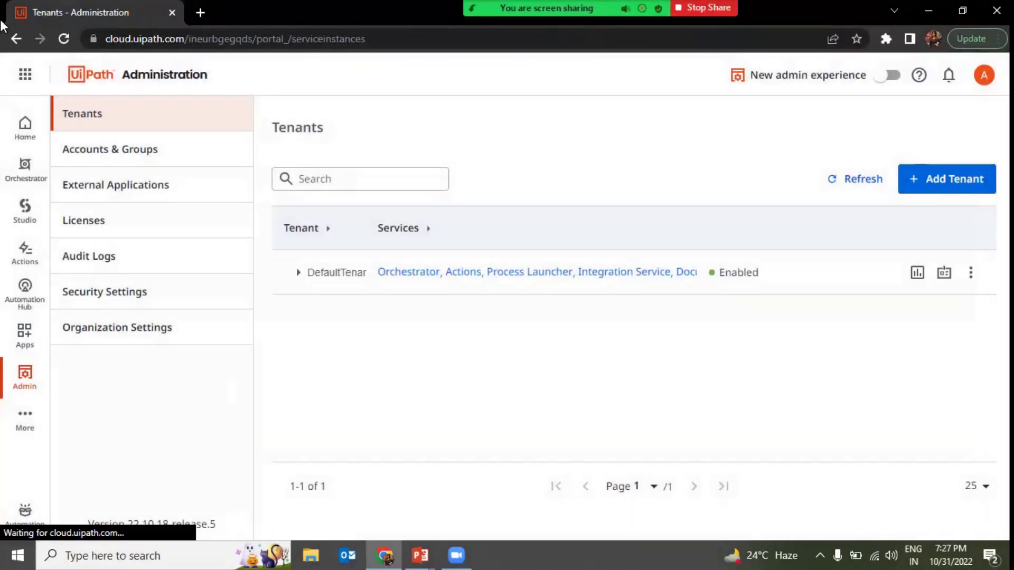
Open Automation Hub and browse the idea cards on the Explore Automation Program page
click(29, 311)
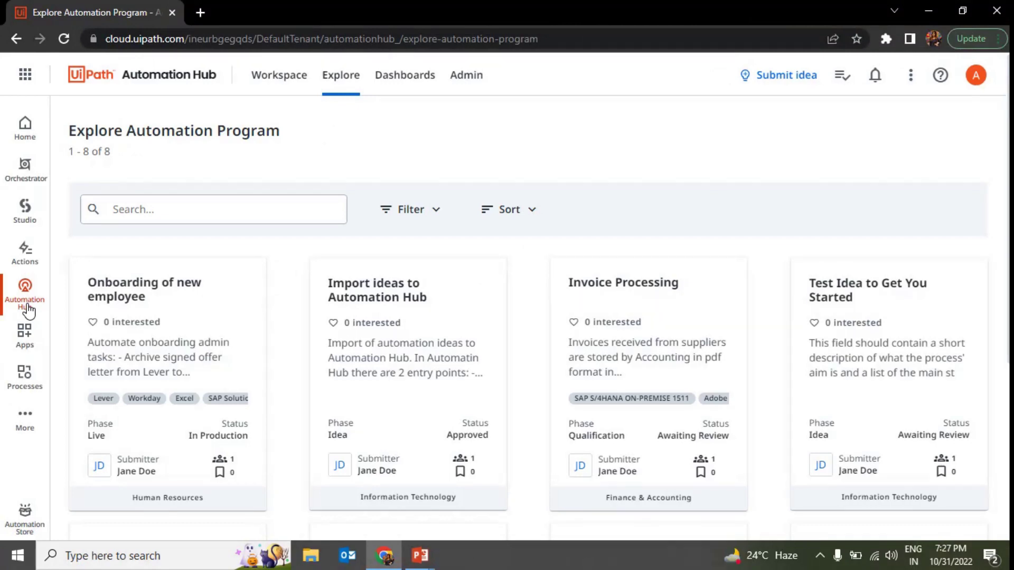
scroll(202, 407, down, 2)
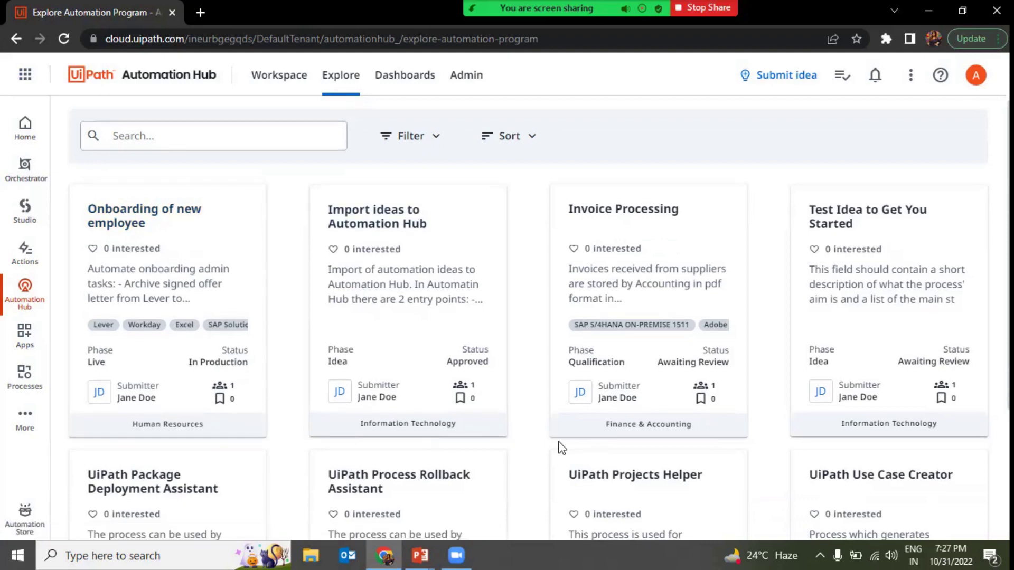
scroll(561, 448, down, 3)
scroll(561, 448, up, 4)
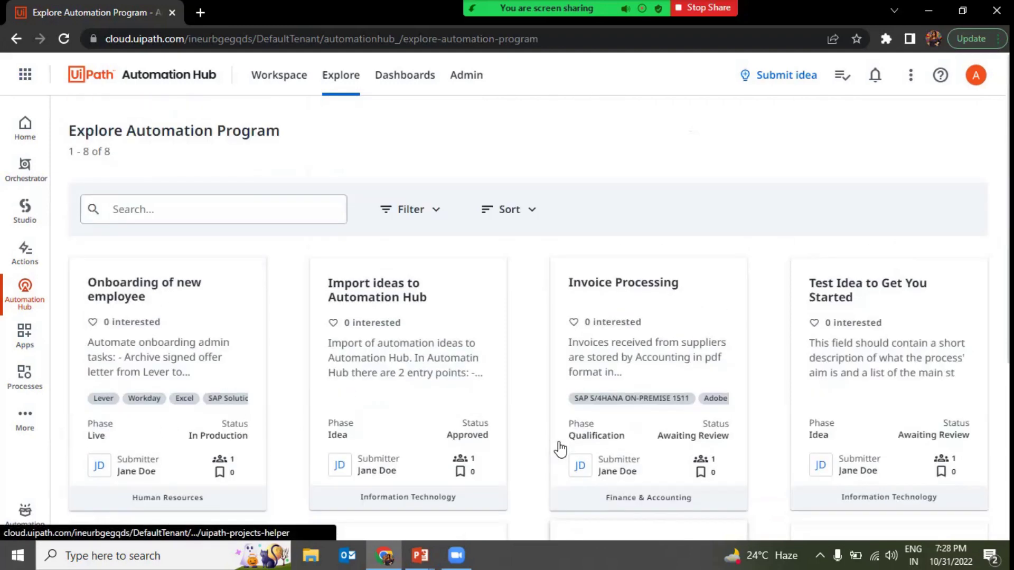
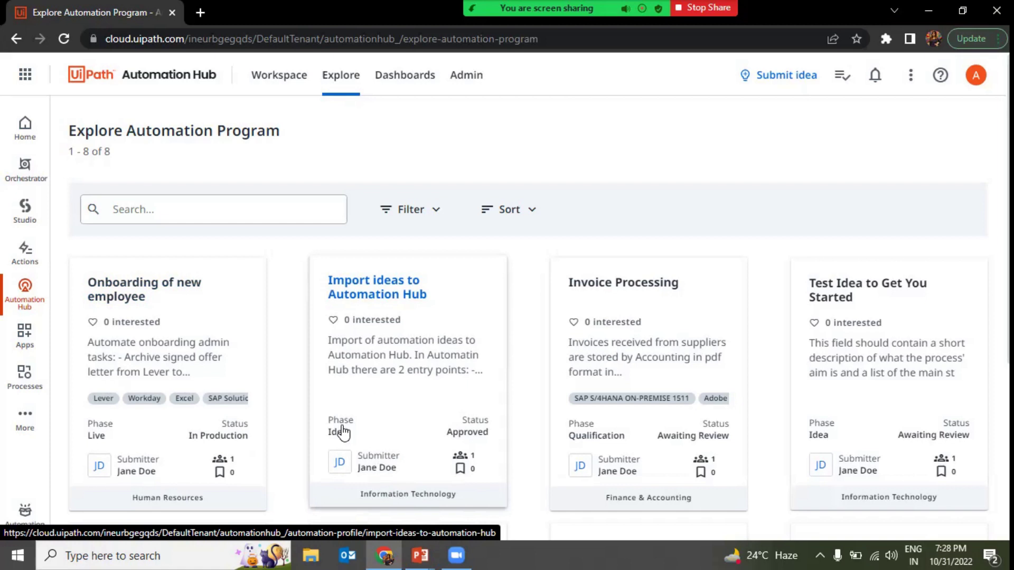
Open the "Import ideas to Automation Hub" idea and review its description, High Level Assessment answers and comments section
click(413, 368)
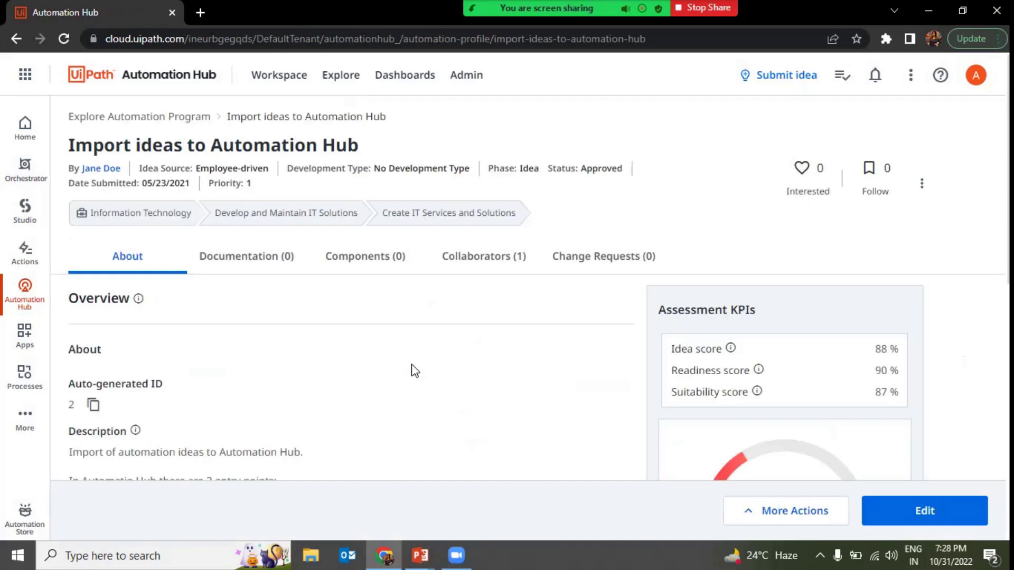
scroll(295, 407, down, 2)
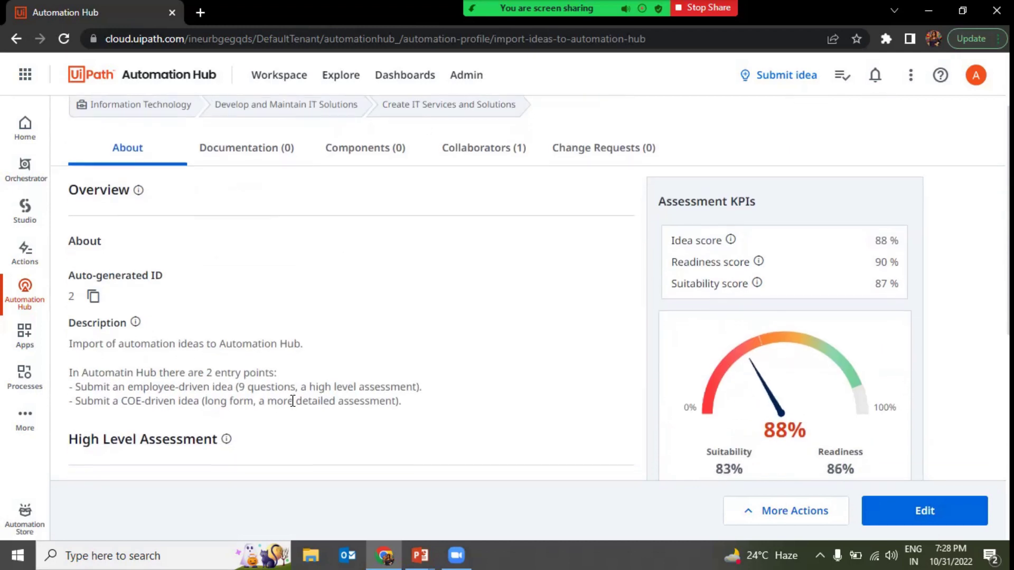
double_click(271, 341)
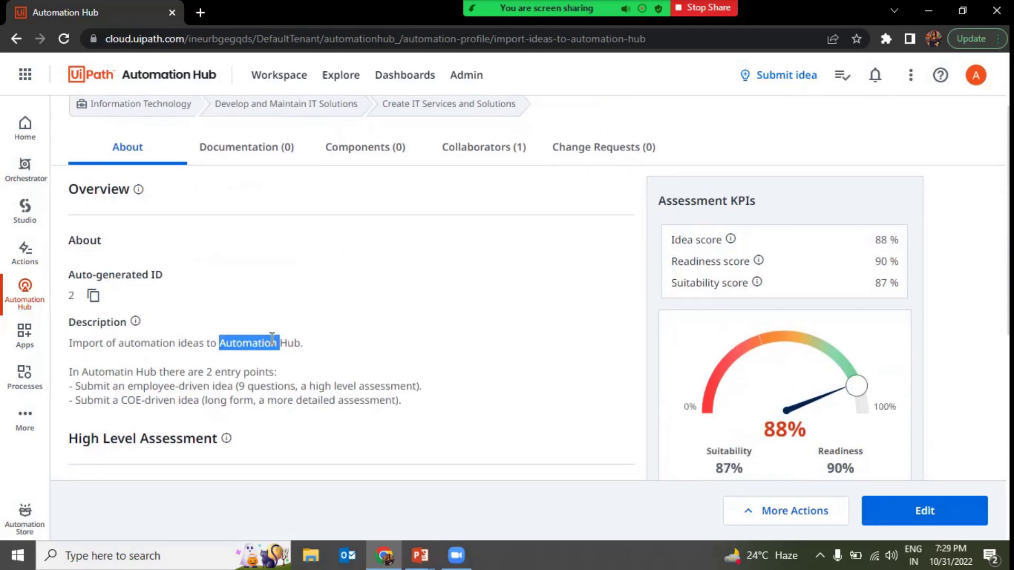
scroll(262, 366, down, 3)
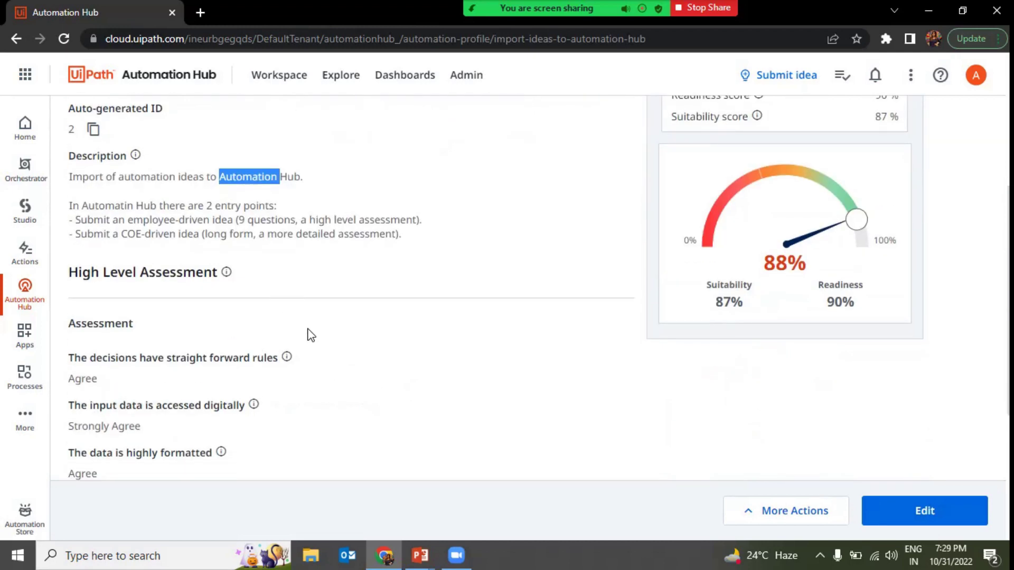
scroll(277, 449, down, 1)
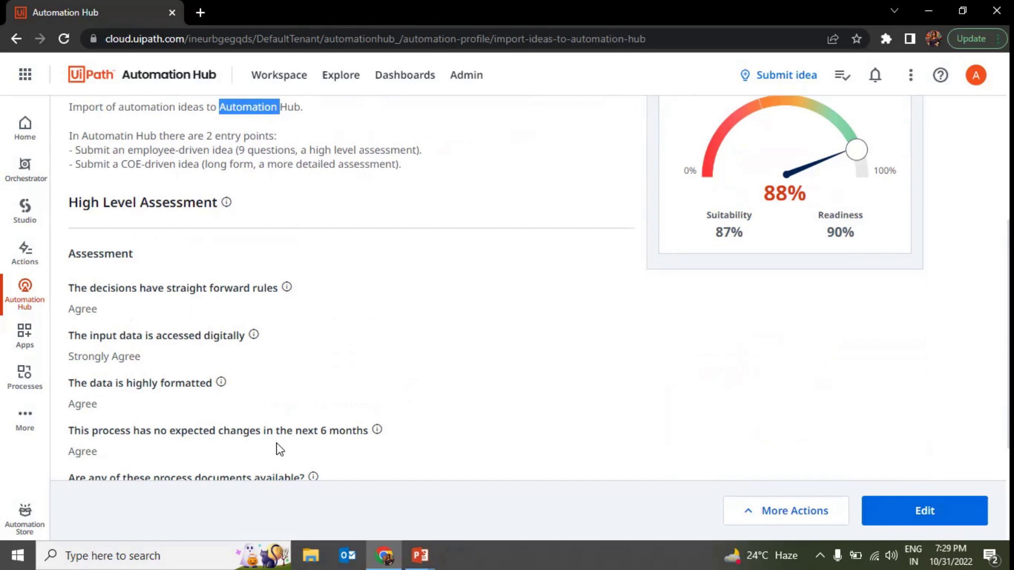
scroll(279, 449, down, 1)
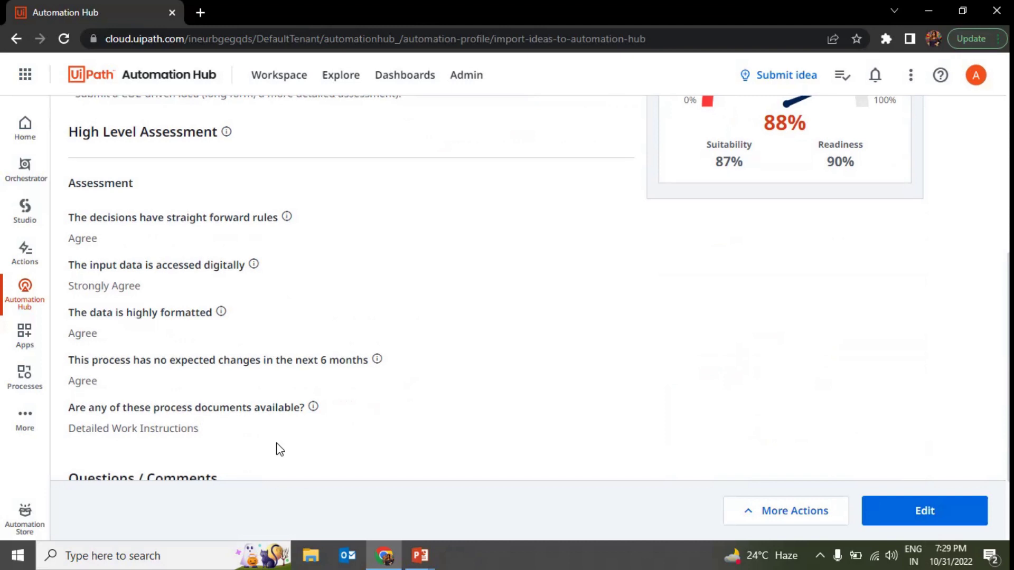
scroll(279, 450, down, 1)
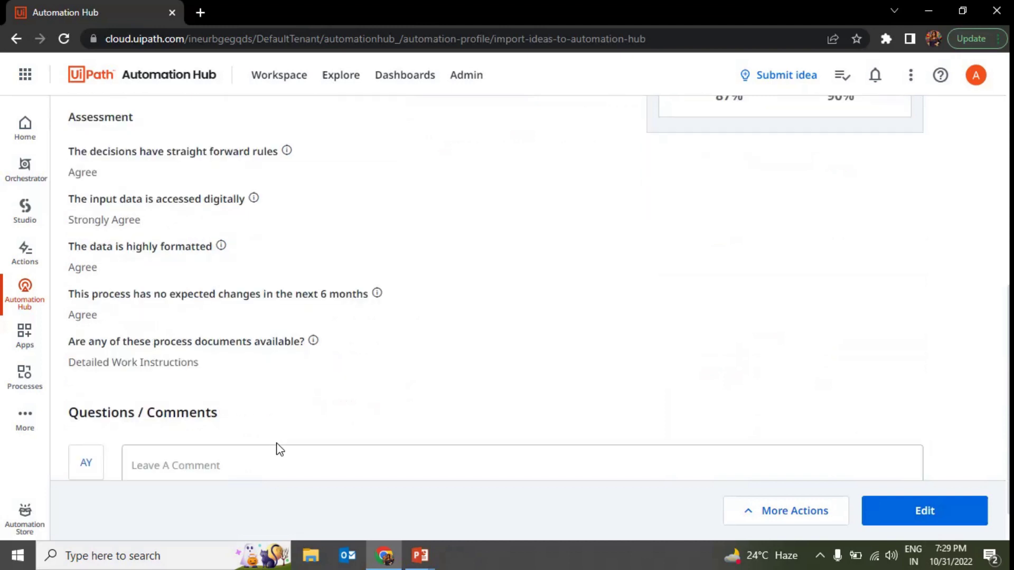
scroll(279, 449, down, 1)
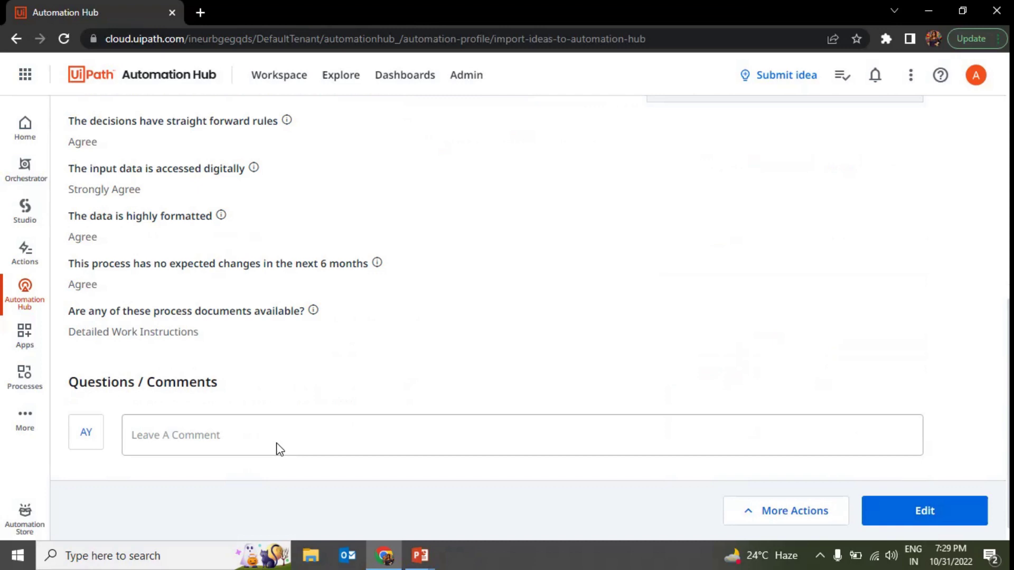
scroll(279, 449, down, 1)
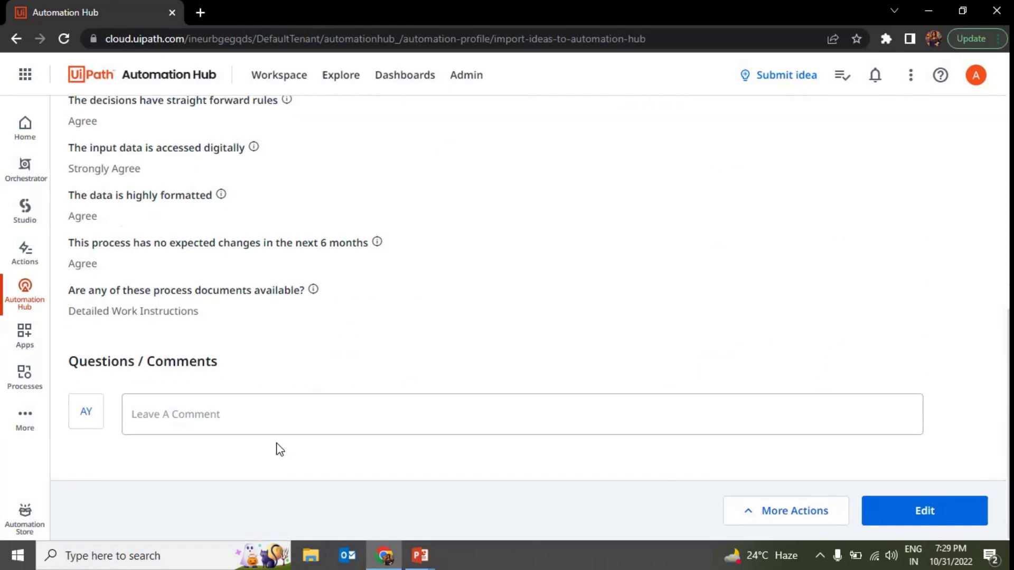
scroll(274, 473, up, 3)
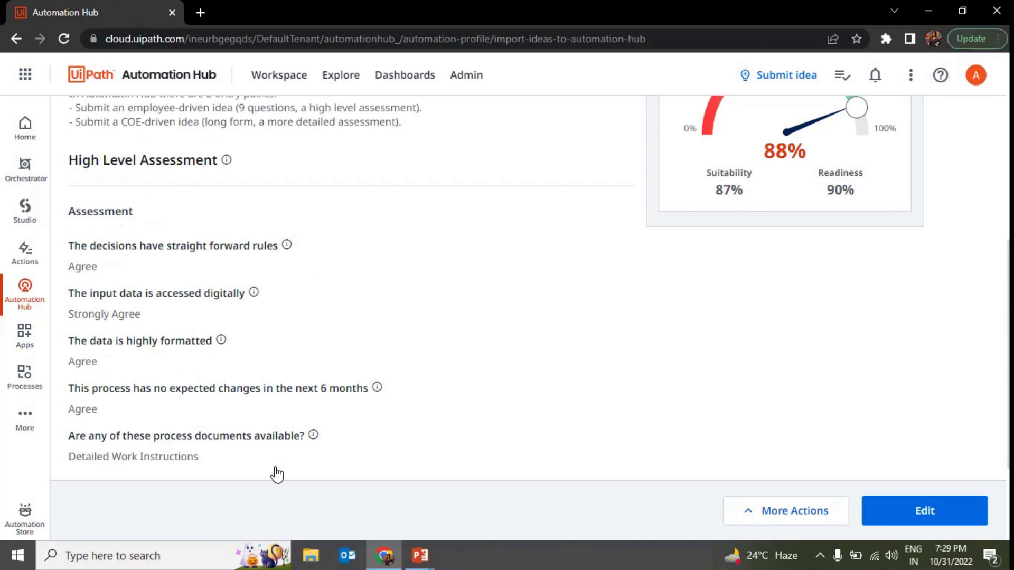
scroll(277, 474, up, 5)
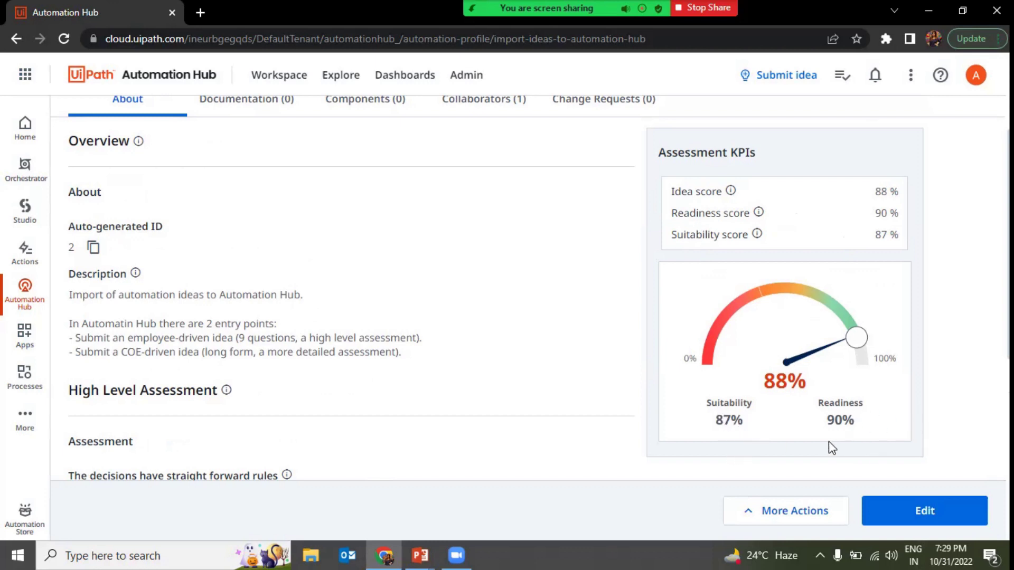
Examine the idea, readiness and suitability scores in Assessment KPIs alongside the assessment questions they relate to
mouse_move(729, 194)
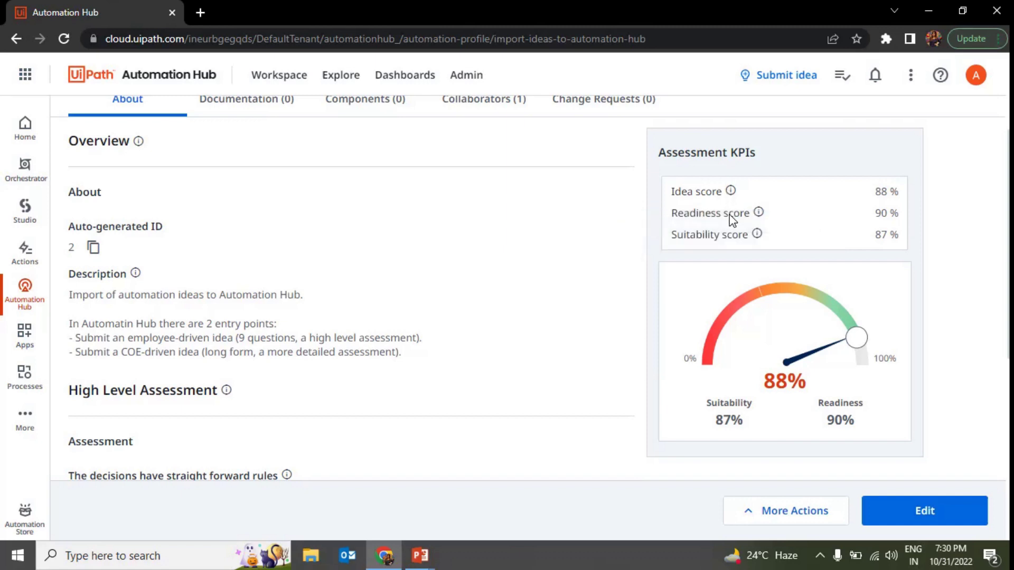
mouse_move(758, 216)
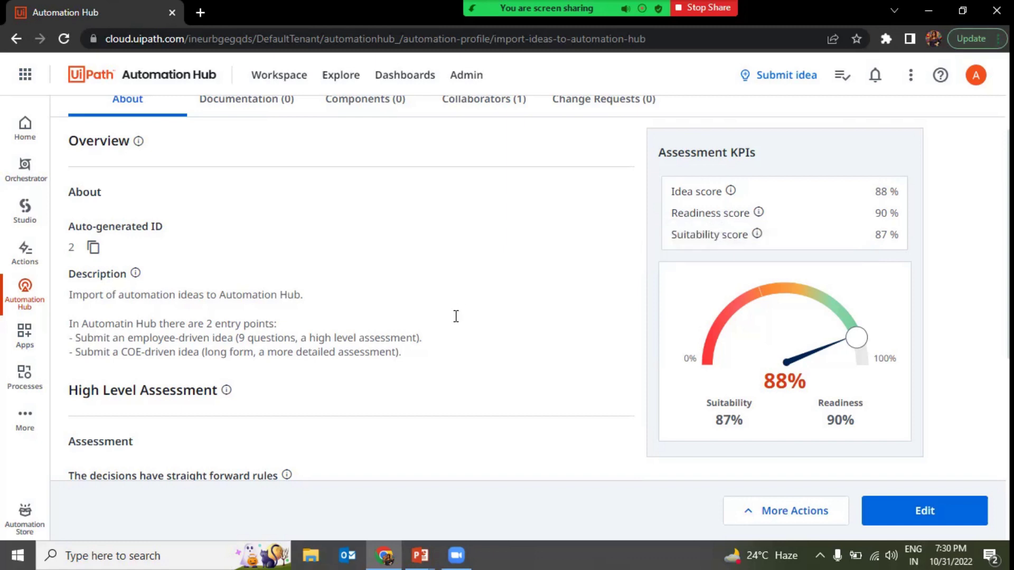
scroll(455, 317, down, 5)
mouse_move(257, 285)
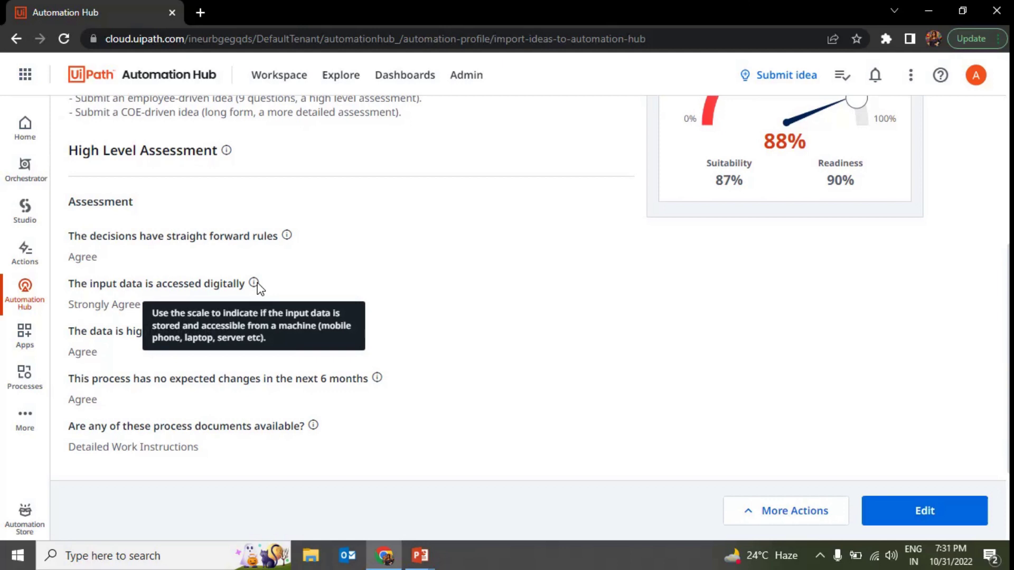
scroll(257, 288, up, 5)
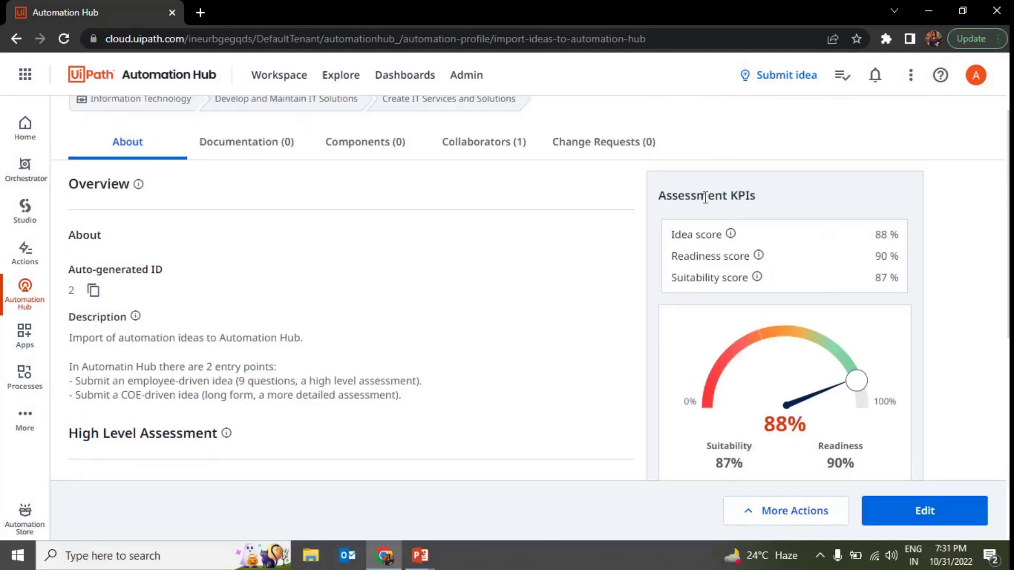
mouse_move(757, 279)
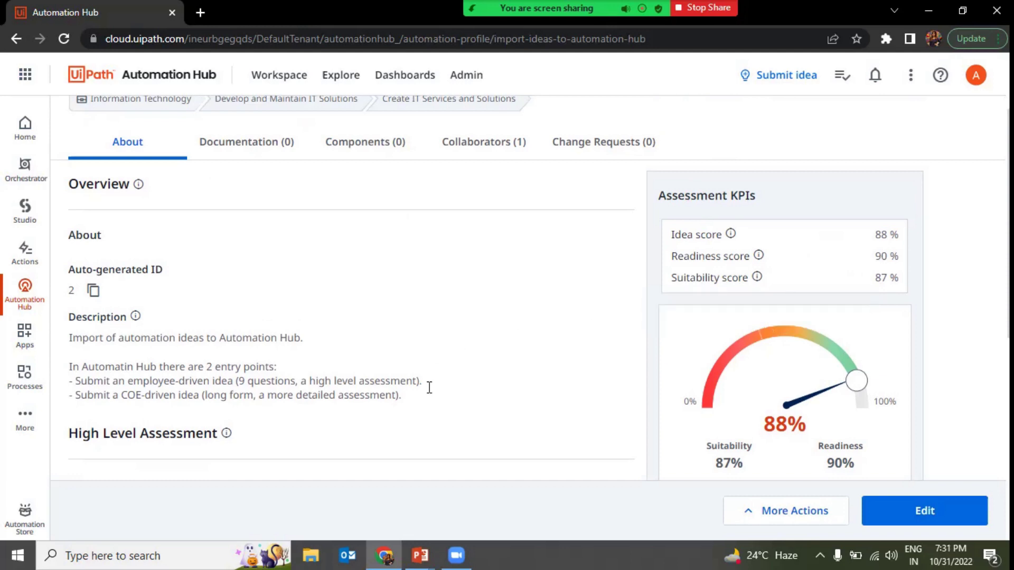
scroll(427, 387, down, 4)
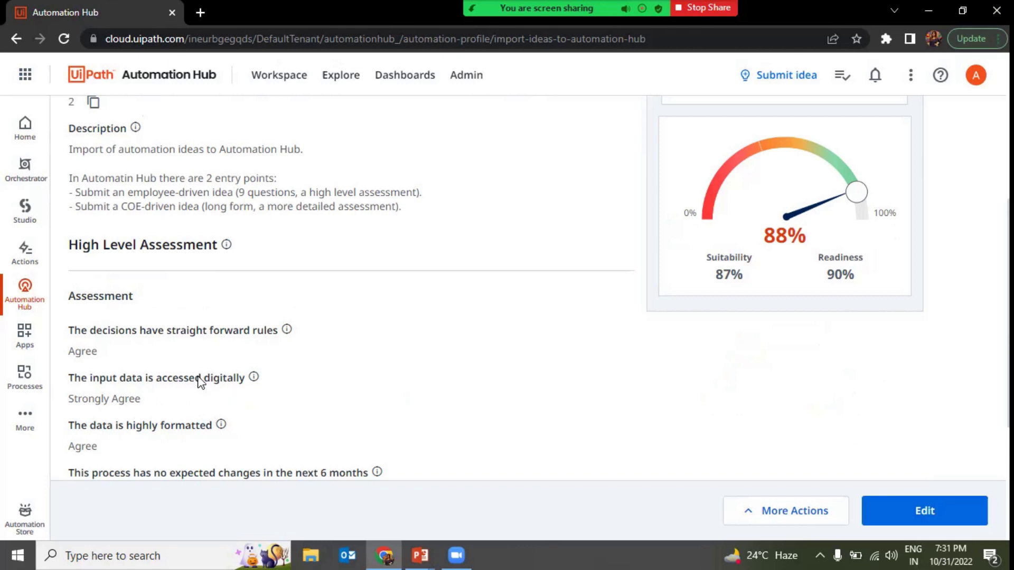
scroll(199, 381, up, 4)
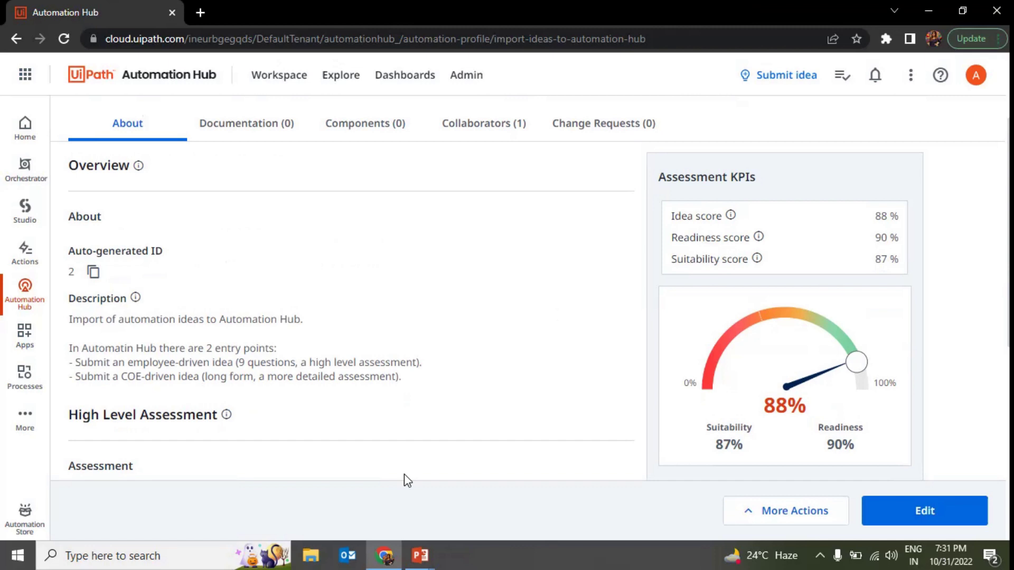
scroll(404, 475, down, 9)
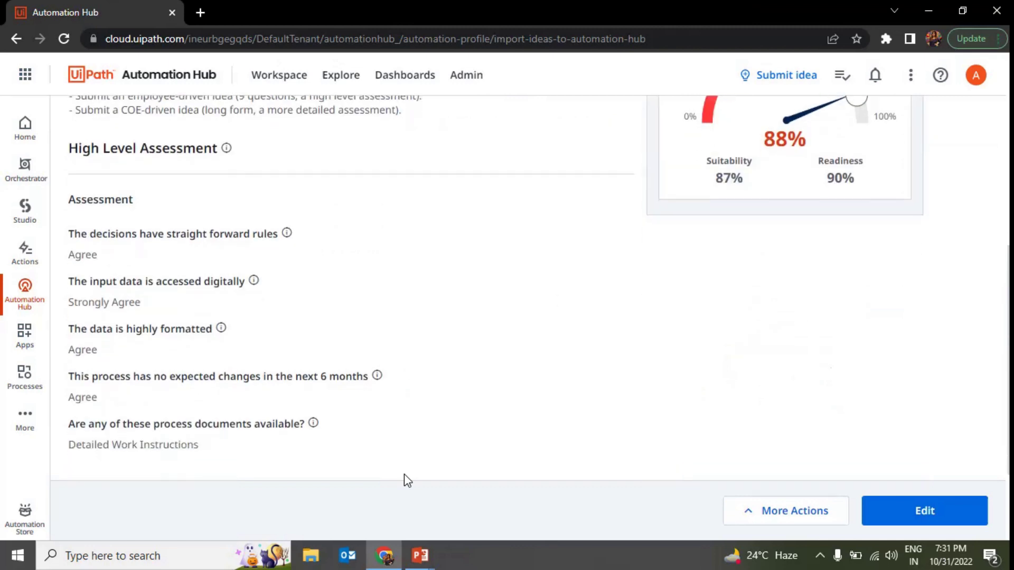
scroll(403, 475, up, 6)
scroll(404, 474, up, 5)
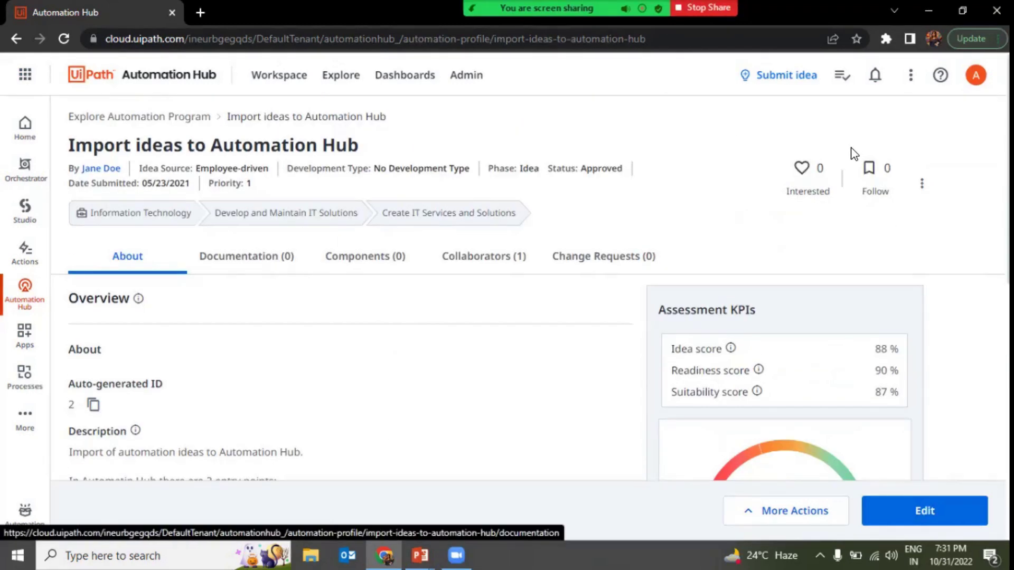
Mark the "Import ideas to Automation Hub" idea as Interested and highlight its phase in the header
click(801, 169)
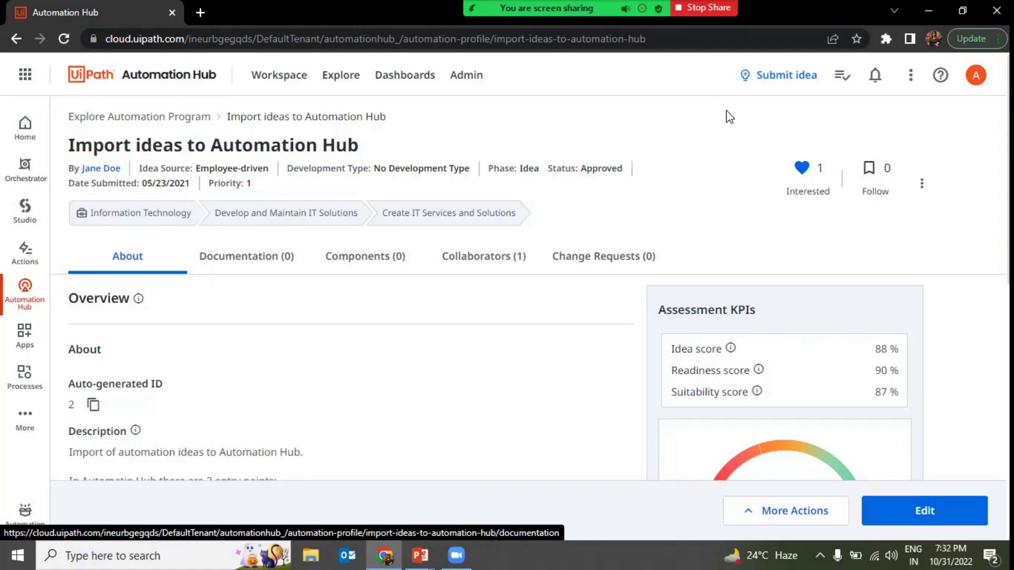
click(869, 174)
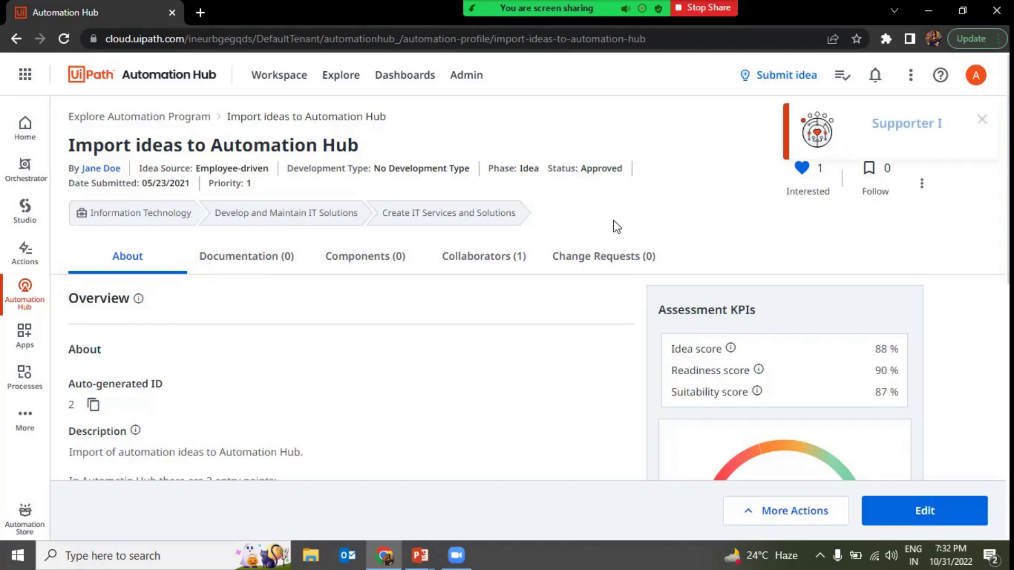
double_click(535, 170)
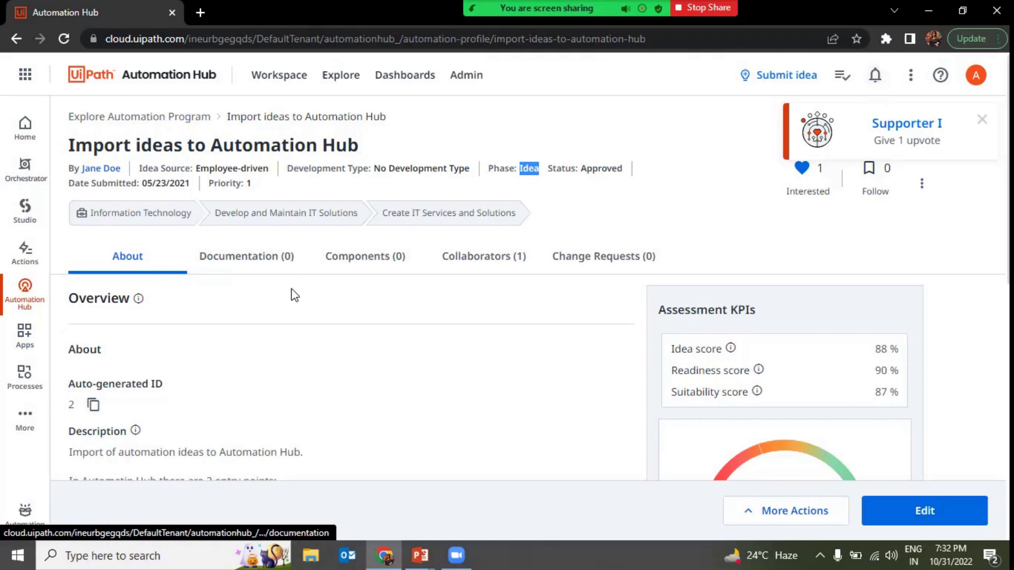
Review the idea's documentation section, including the Task Capture document option, the automation templates and the option to add a file
click(252, 268)
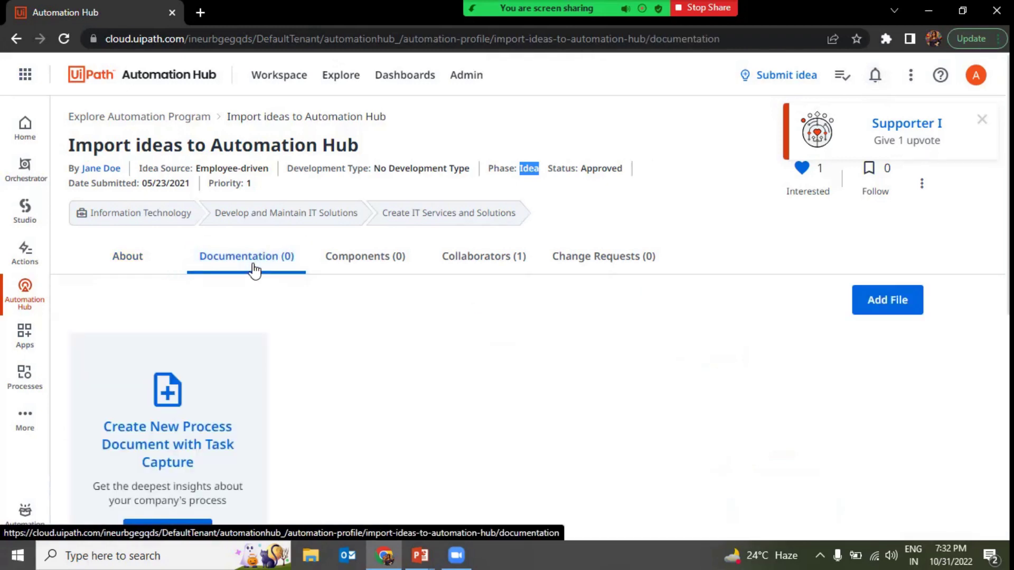
scroll(327, 374, down, 2)
scroll(328, 373, down, 1)
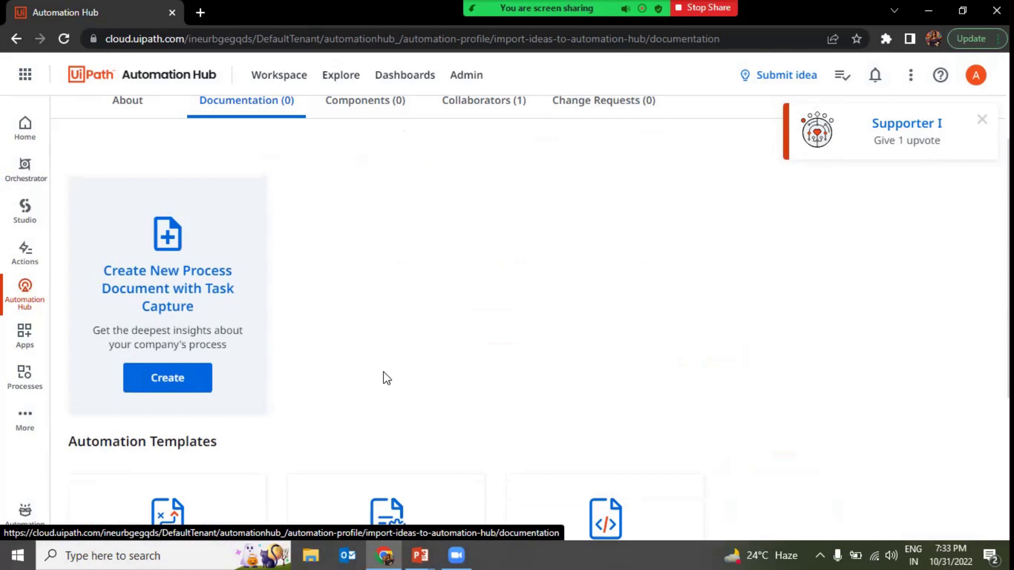
scroll(386, 378, down, 4)
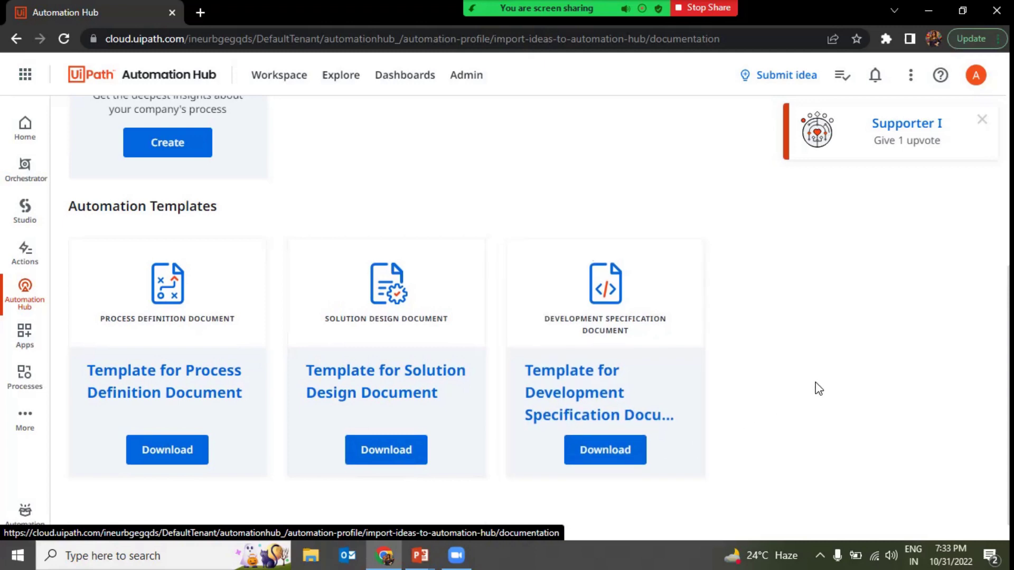
scroll(819, 388, up, 1)
scroll(819, 388, up, 5)
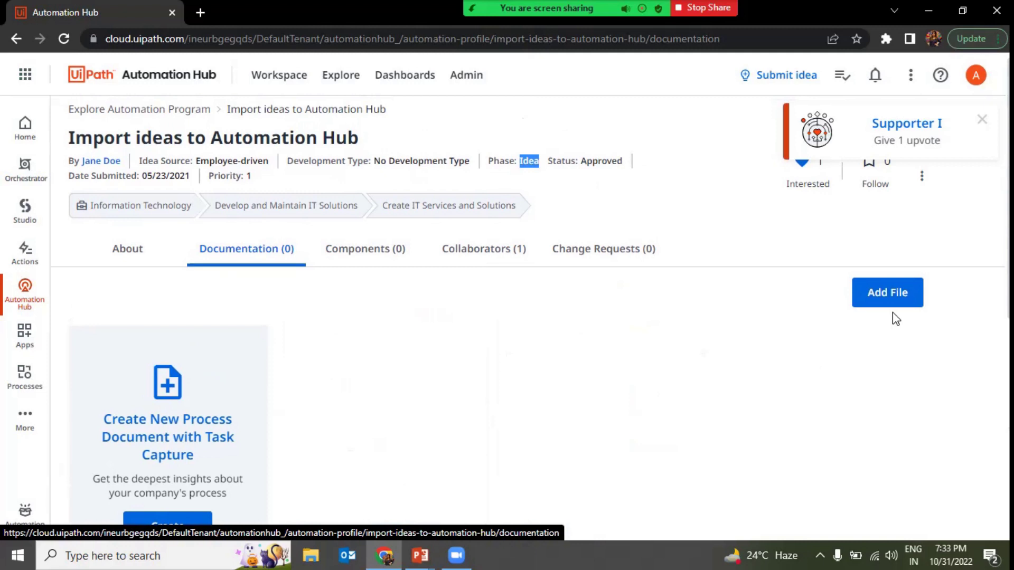
Look through the idea's reused components, its collaborators and its change requests
click(385, 254)
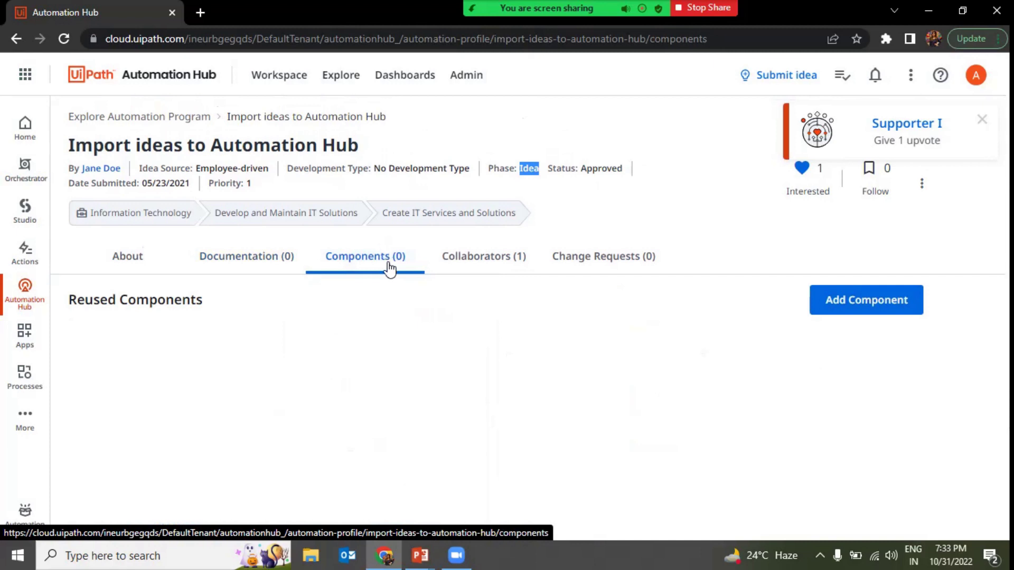
click(459, 275)
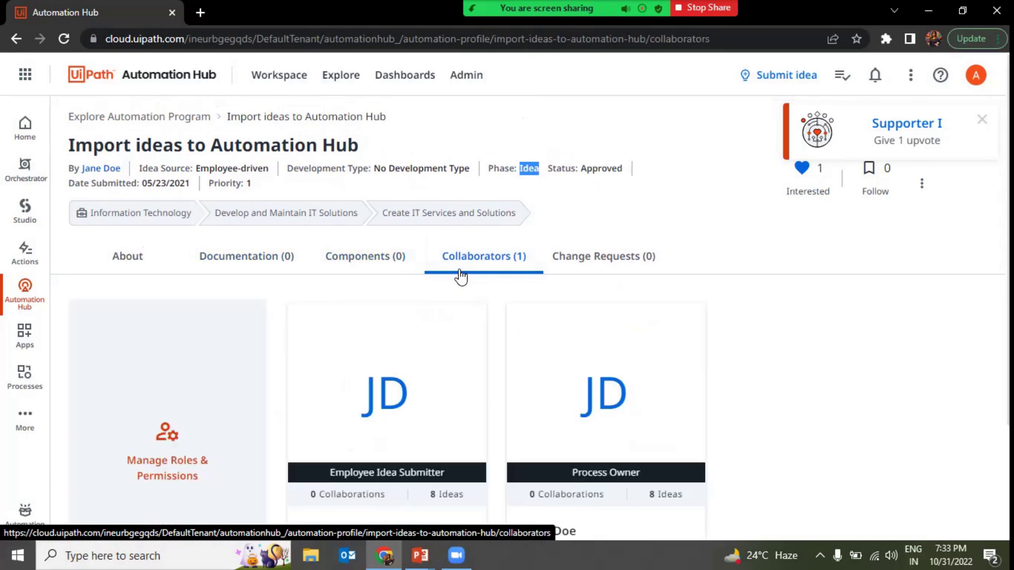
scroll(460, 276, down, 3)
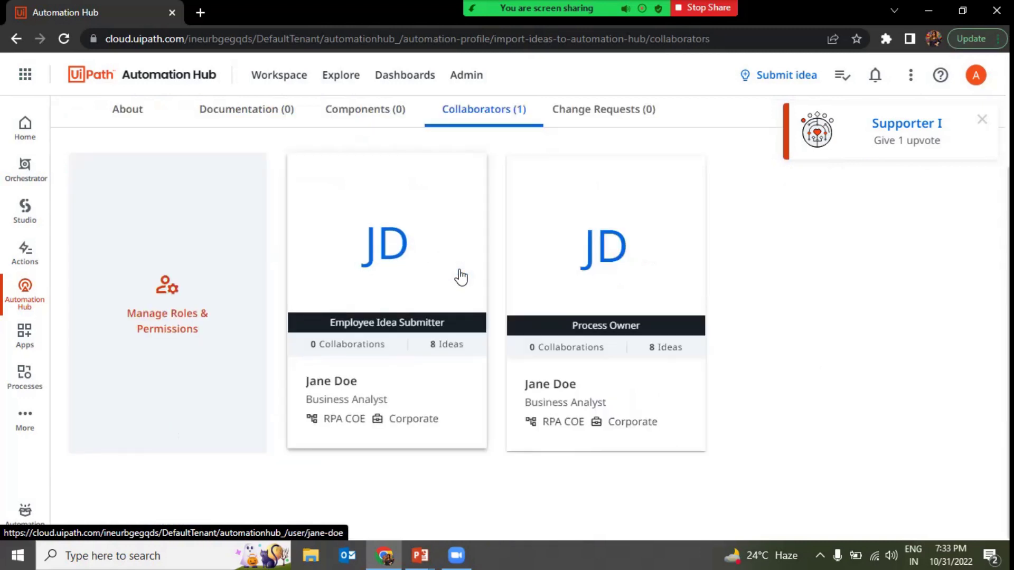
scroll(546, 304, up, 3)
click(594, 258)
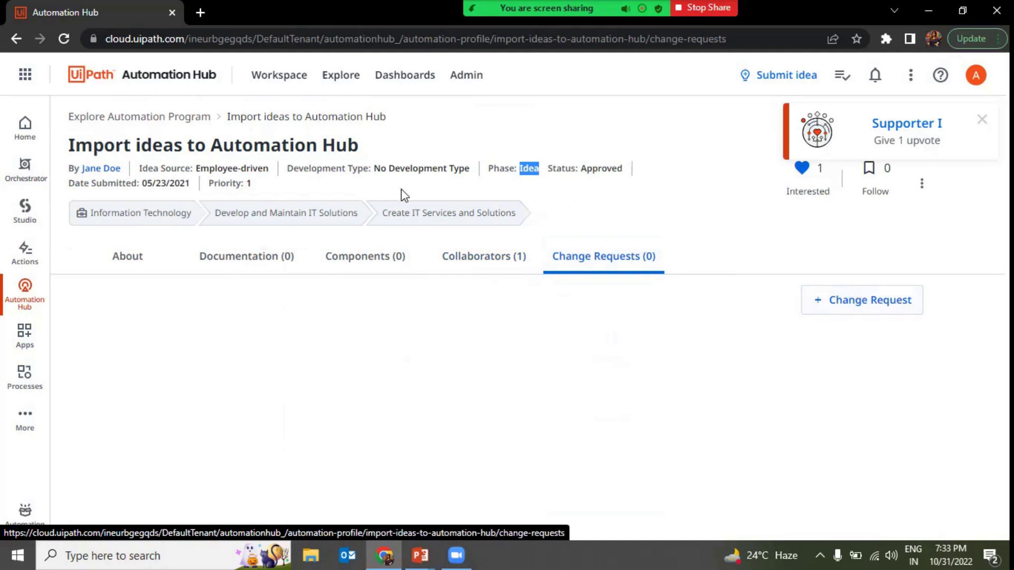
Check the idea's additional options and dismiss the Supporter I badge notification
click(923, 184)
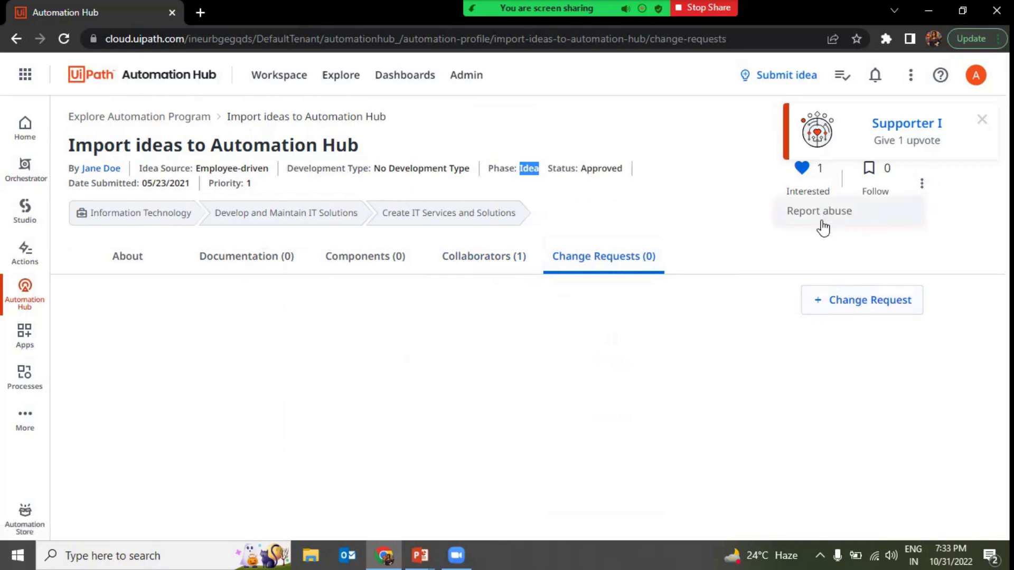
click(984, 121)
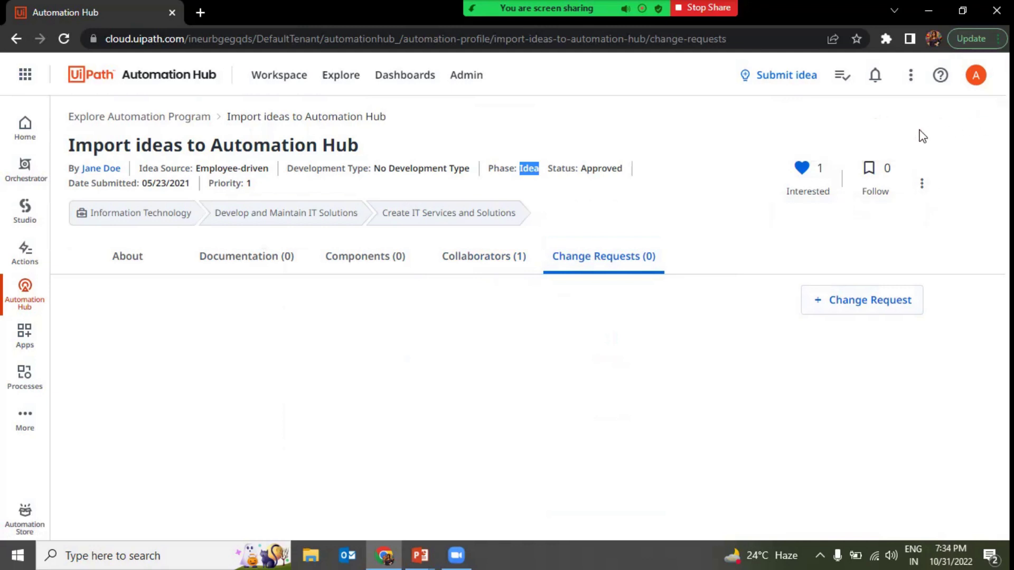
click(700, 144)
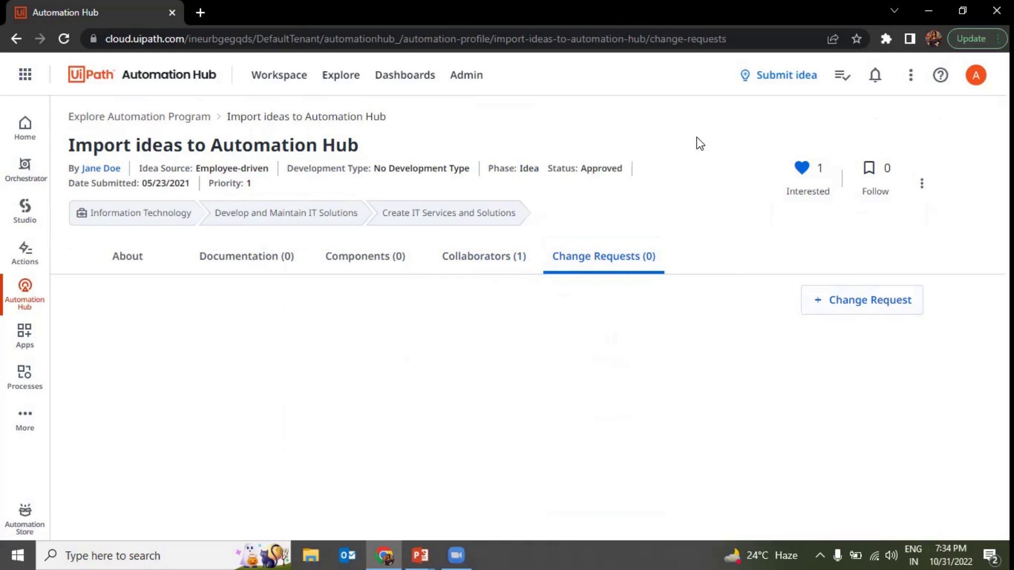
Put the idea's About details into edit mode and review the editable Overview fields
click(137, 271)
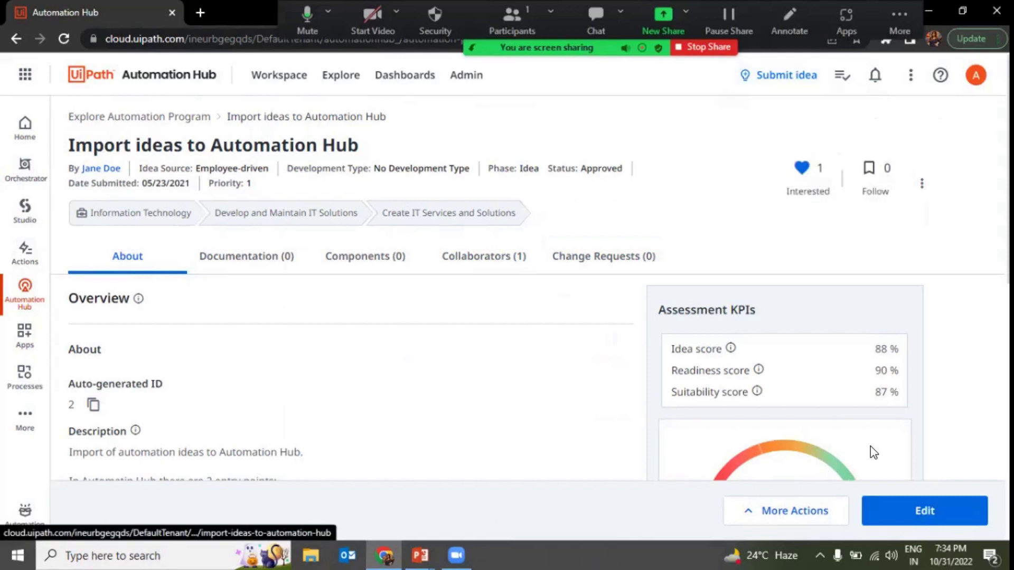
click(934, 511)
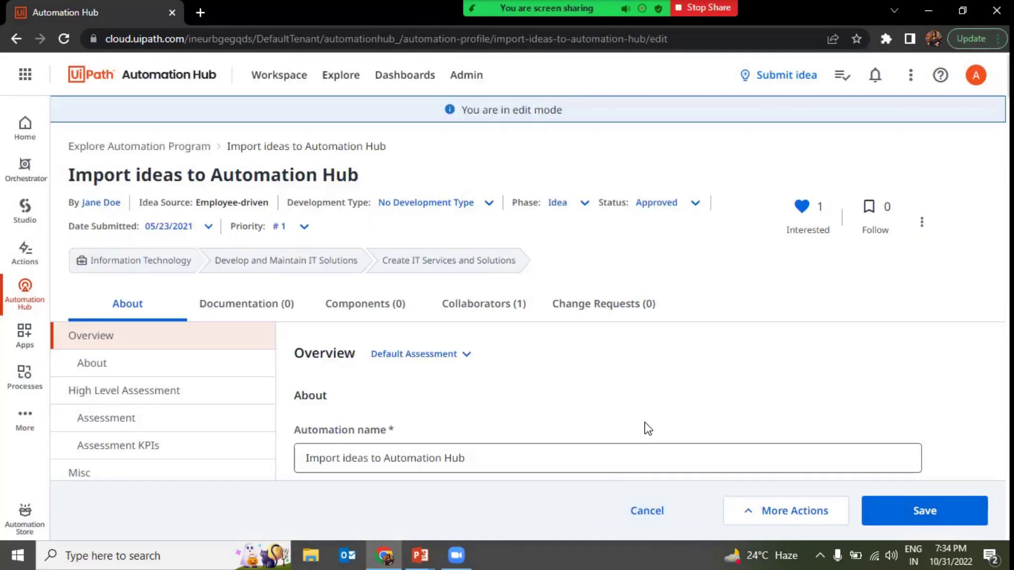
scroll(642, 438, down, 3)
scroll(648, 429, down, 3)
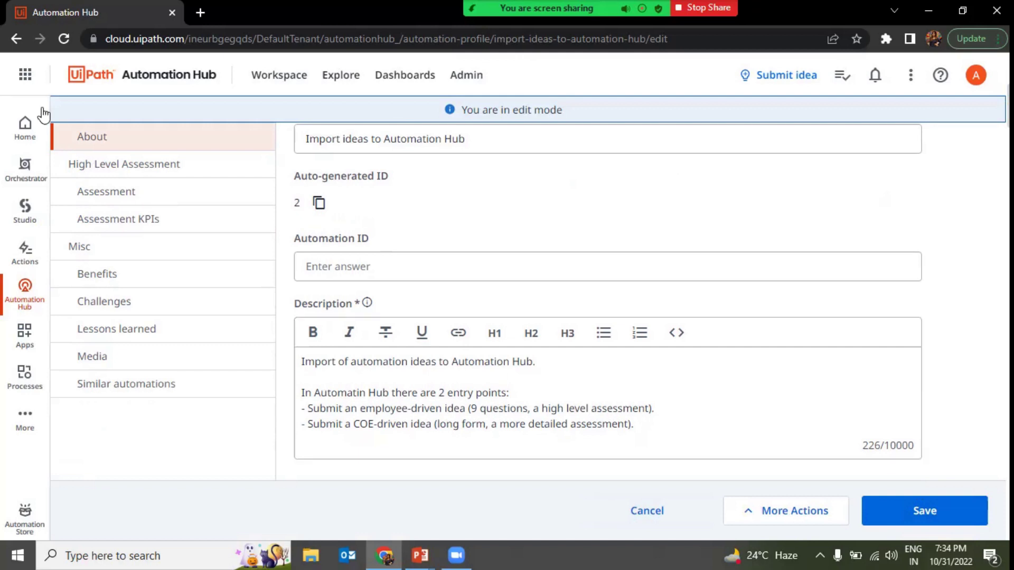
Go through the idea's editable High Level Assessment, Benefits, Challenges, Media and Similar automations sections
click(191, 174)
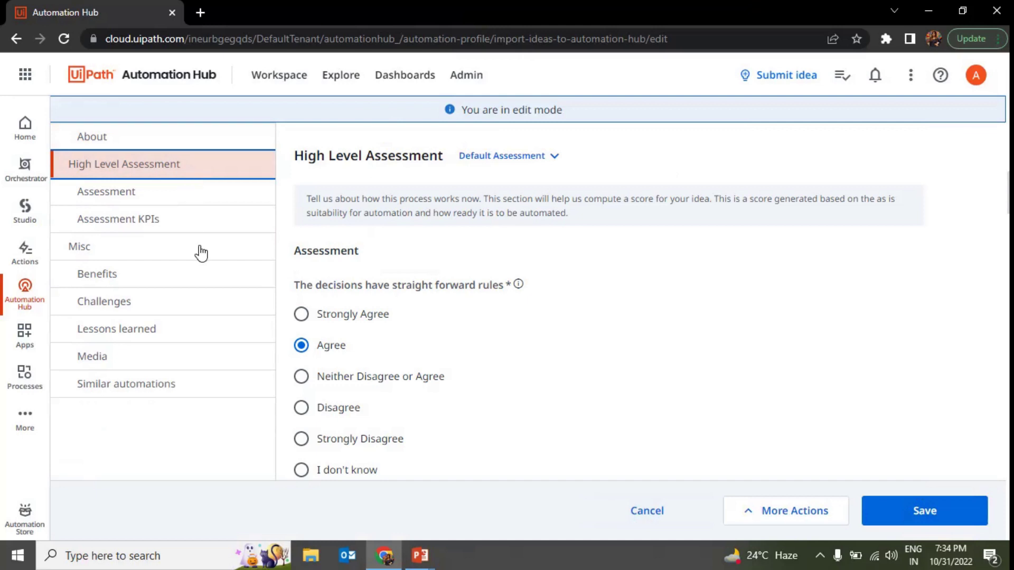
click(201, 274)
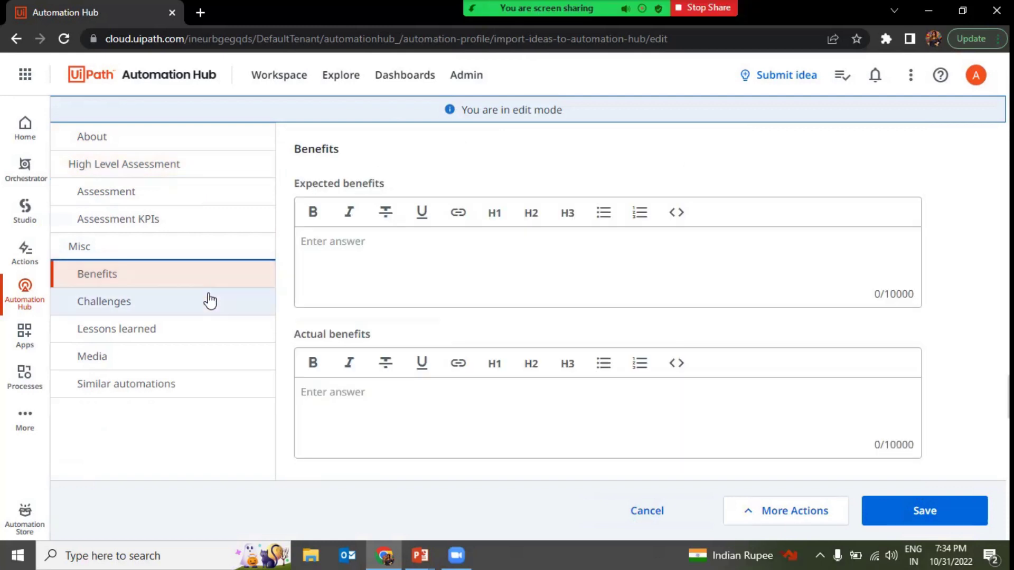
click(194, 308)
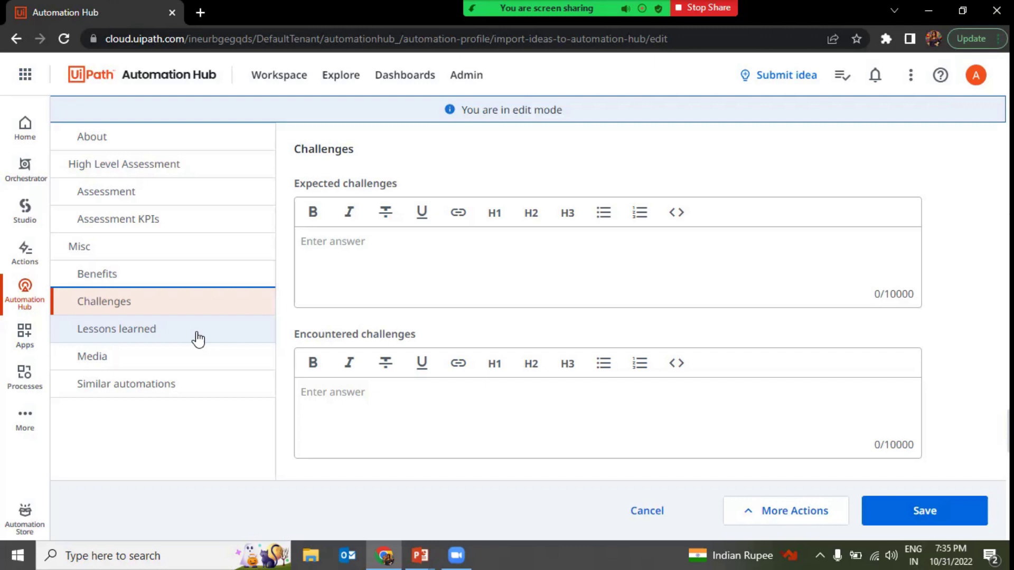
click(204, 368)
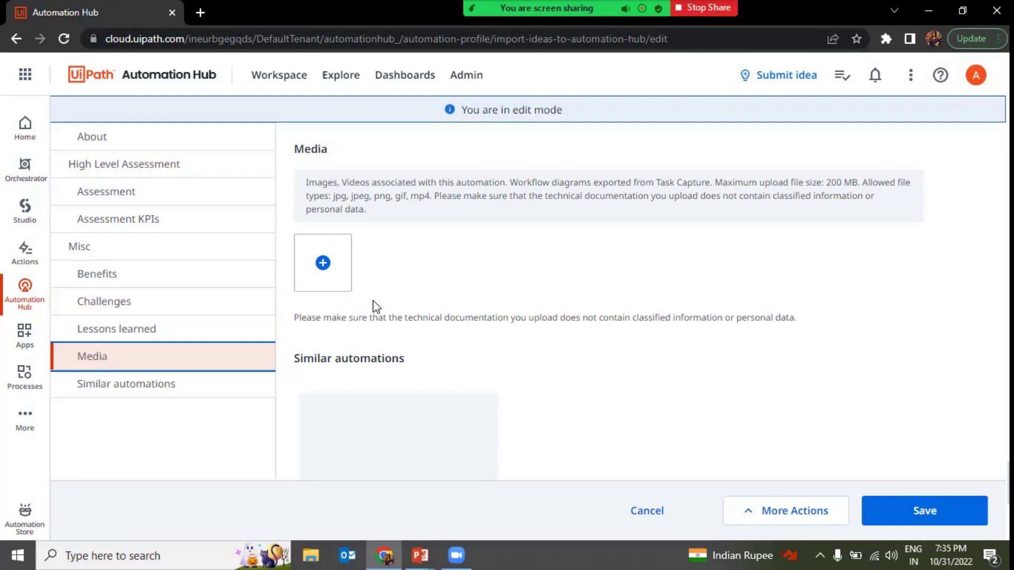
click(202, 396)
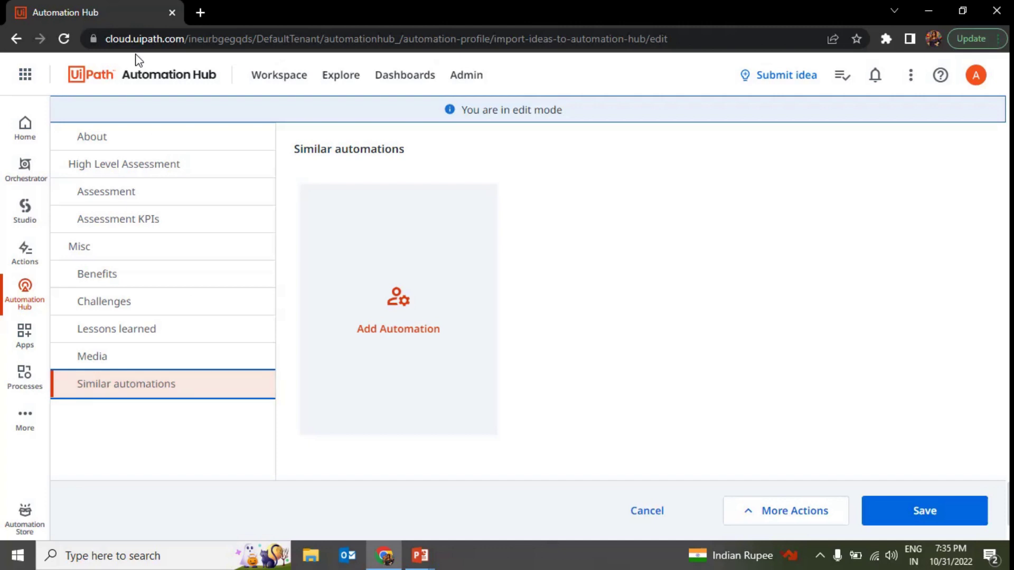
Open the Activity Creator component from Explore Components and review its overview, version details, producer and support options
mouse_move(343, 80)
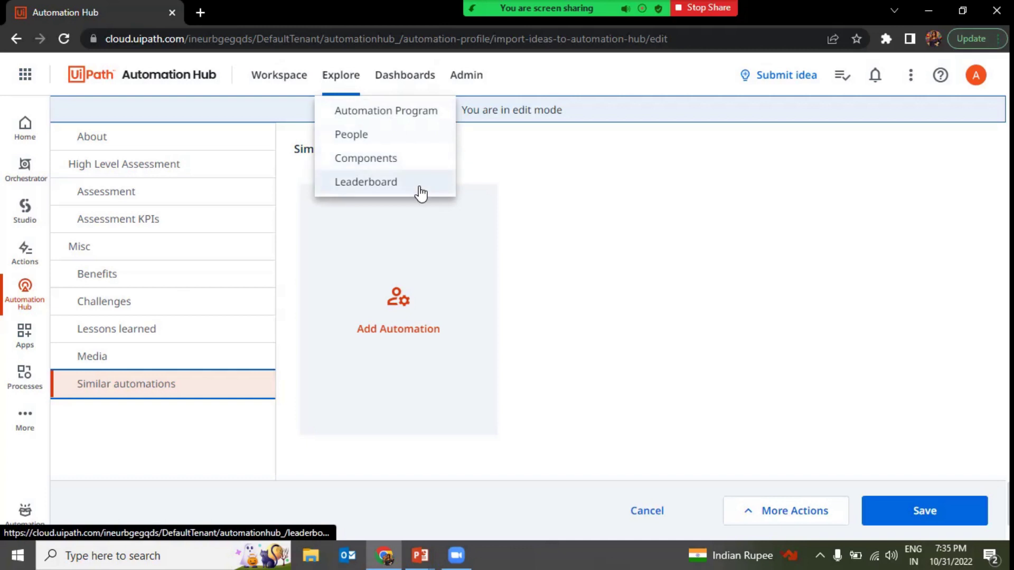
click(411, 164)
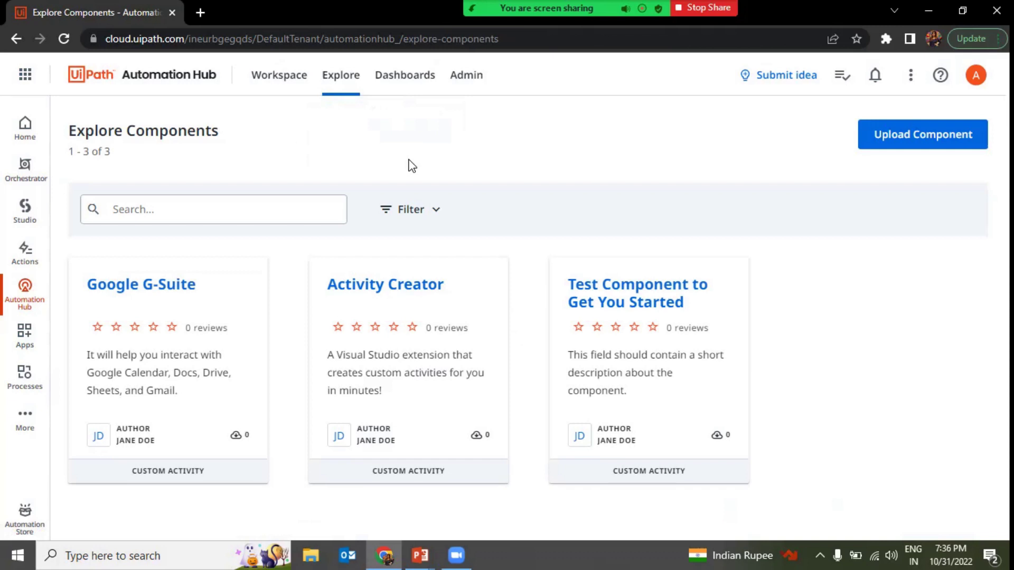
click(470, 295)
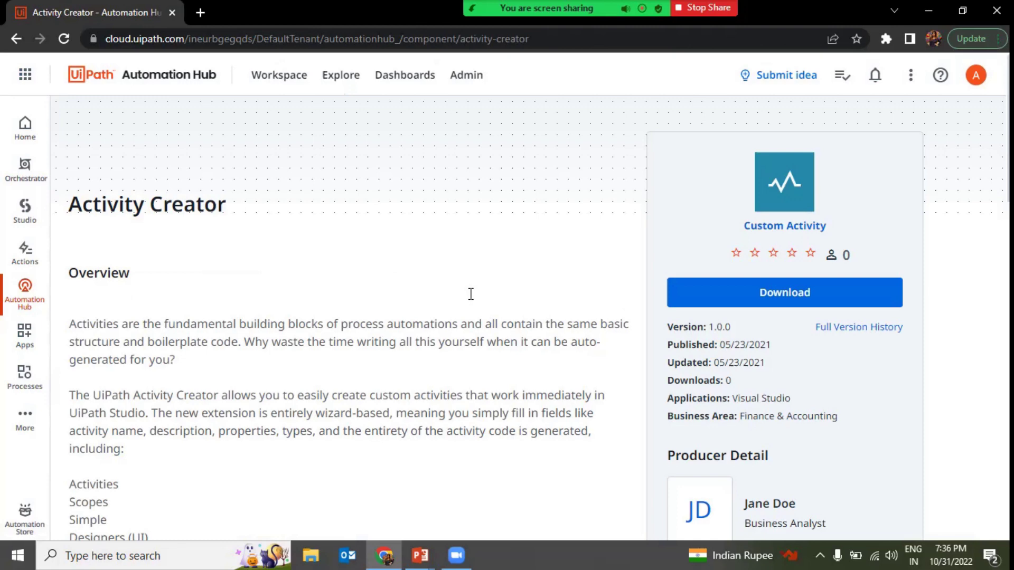
scroll(317, 400, down, 5)
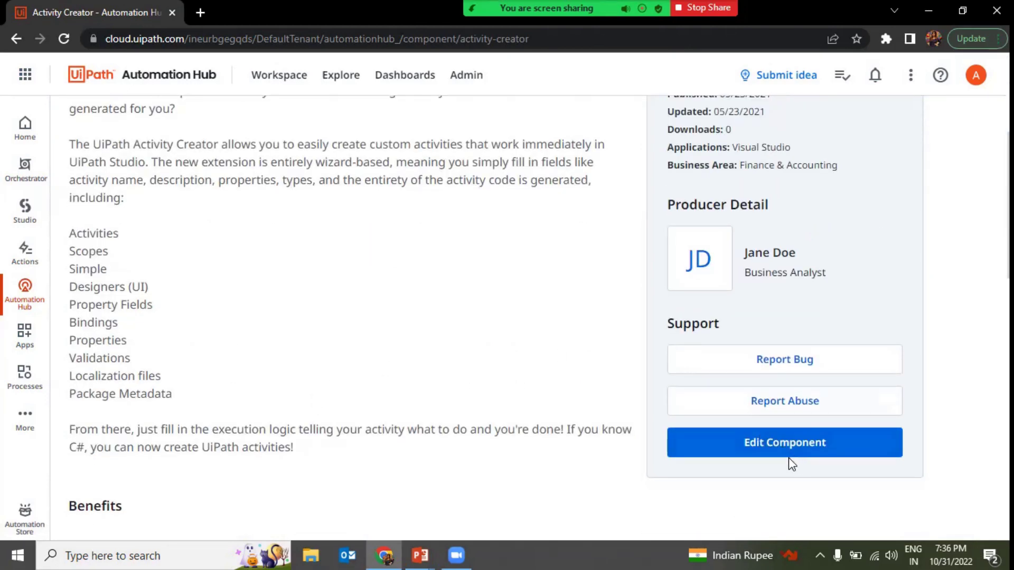
scroll(478, 310, up, 5)
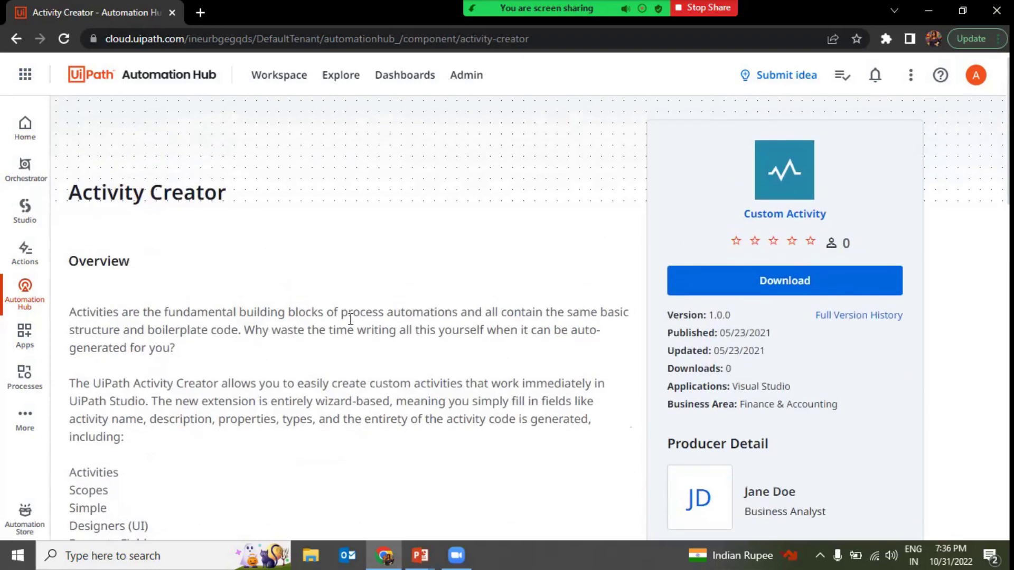
scroll(332, 455, down, 3)
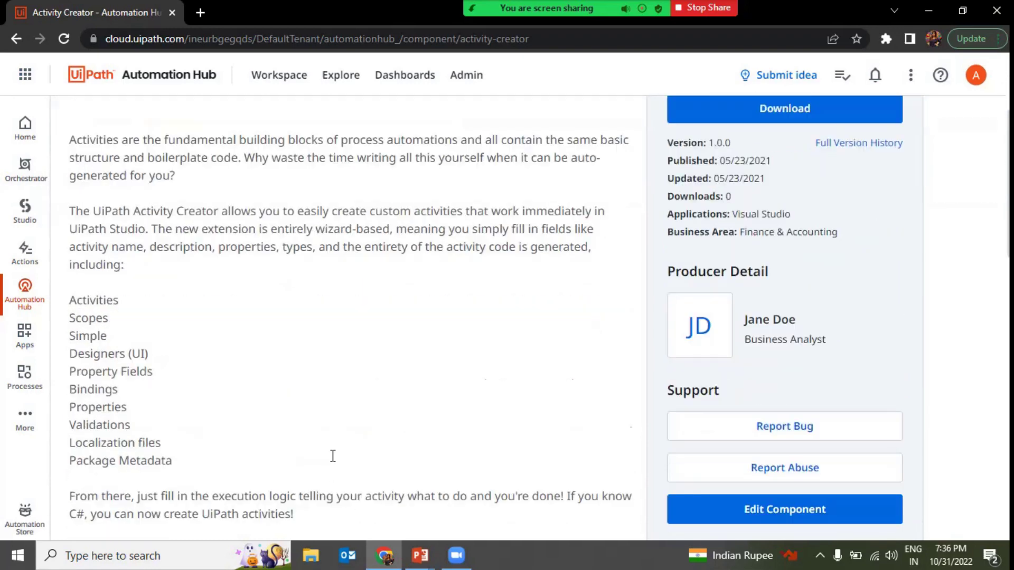
scroll(333, 456, down, 3)
scroll(333, 456, down, 2)
scroll(332, 455, up, 9)
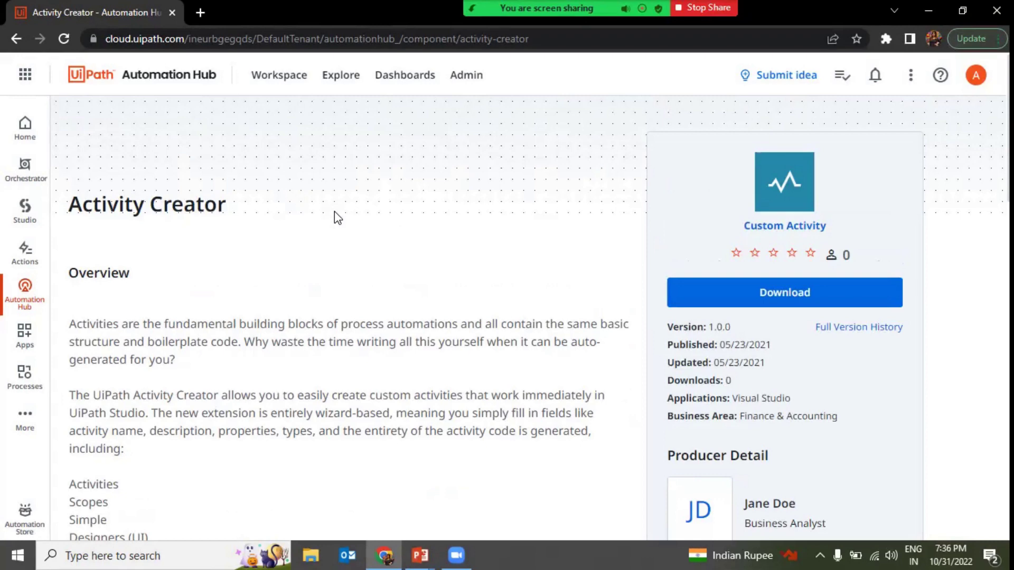
scroll(334, 212, down, 15)
scroll(334, 211, up, 15)
Return to Explore Components, start a component upload and review its description, type, category and resources fields
click(392, 160)
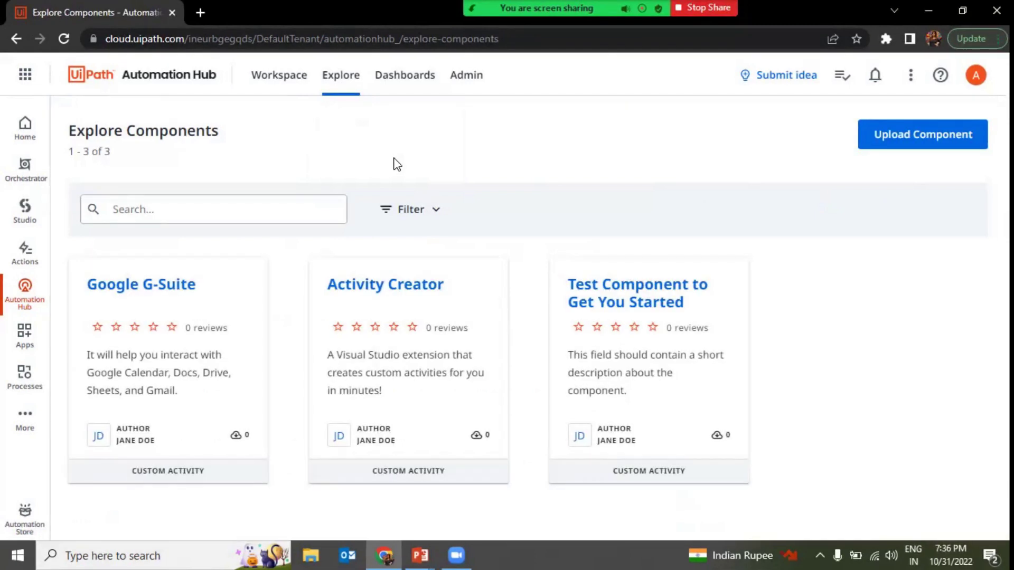
click(903, 142)
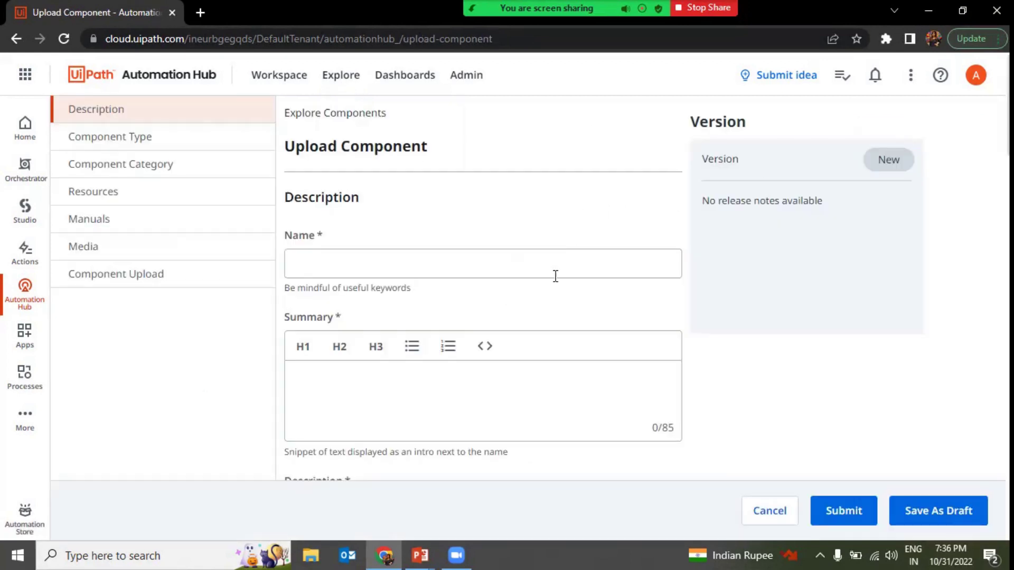
scroll(550, 301, down, 5)
scroll(550, 301, down, 4)
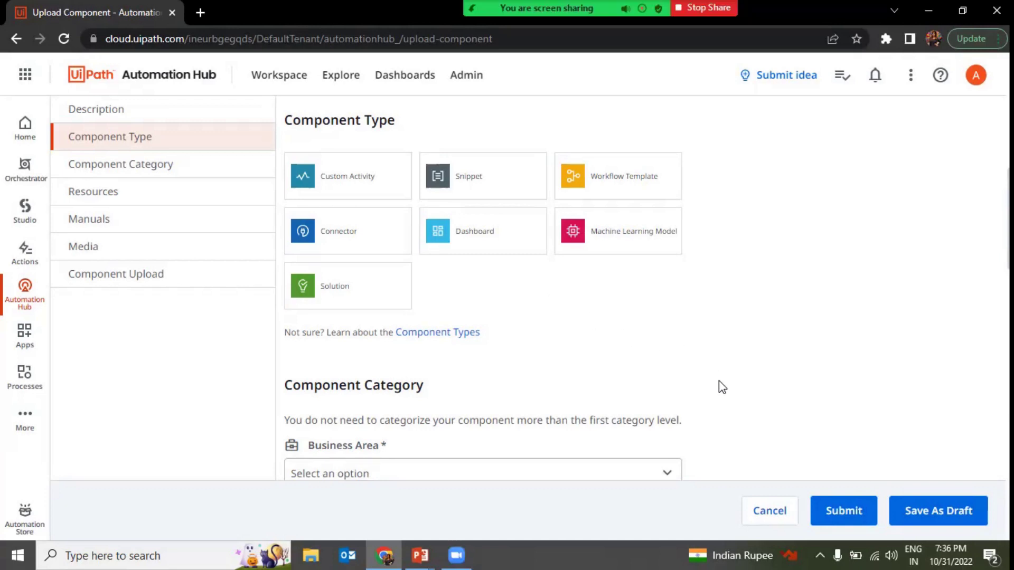
scroll(723, 387, down, 9)
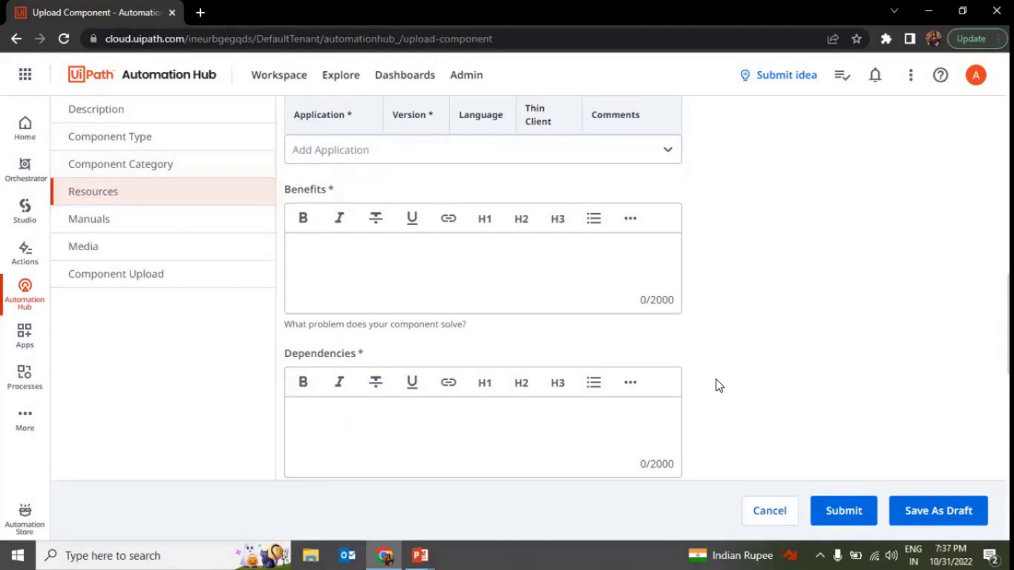
scroll(719, 385, up, 10)
Open the Automation Program Performance dashboard
mouse_move(427, 84)
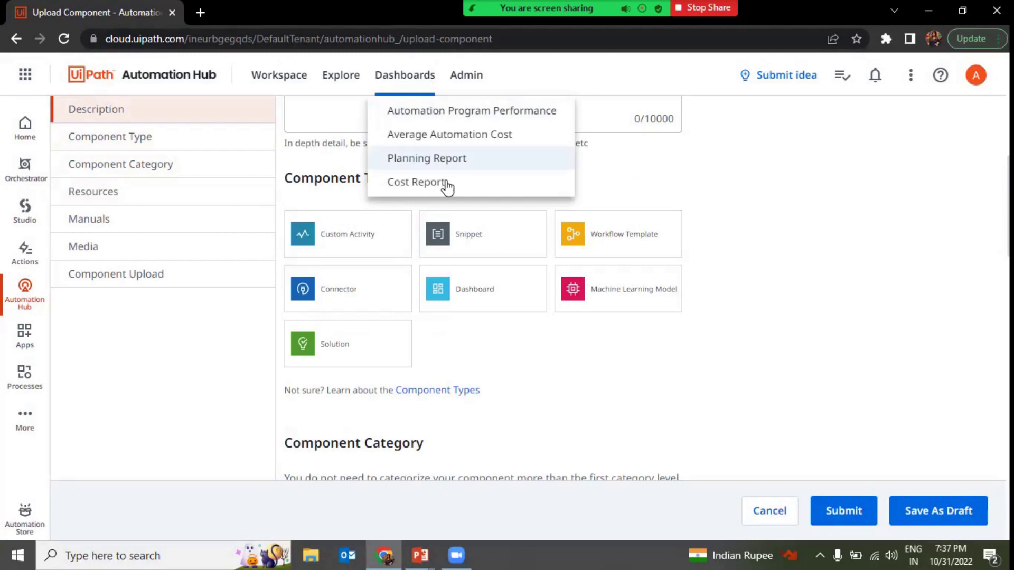
click(432, 112)
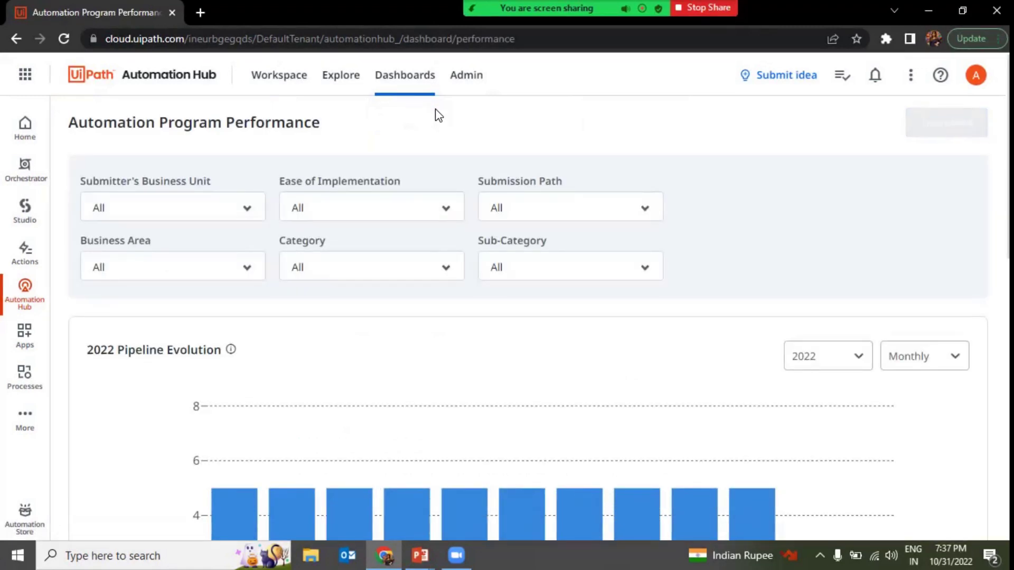
Examine the 2022 Pipeline Evolution chart's status legend, the one-year estimated benefits chart and the list of available dashboards
scroll(346, 409, down, 5)
scroll(347, 409, down, 3)
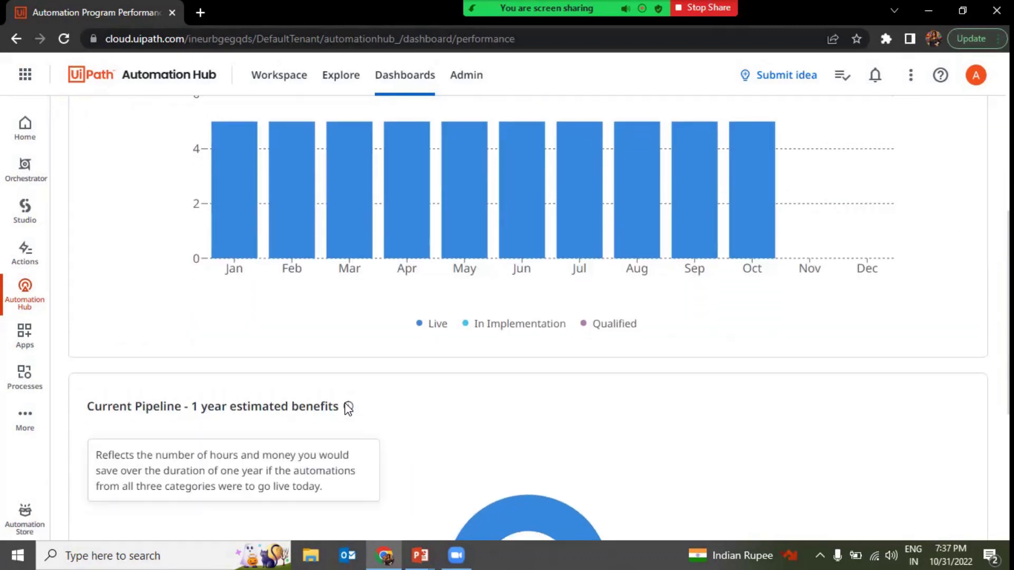
double_click(440, 324)
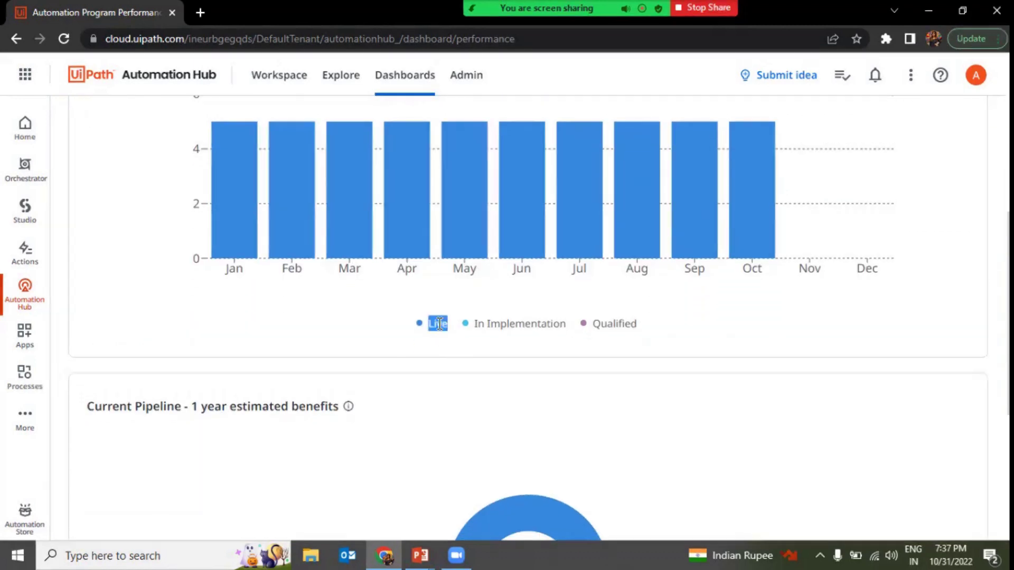
double_click(513, 322)
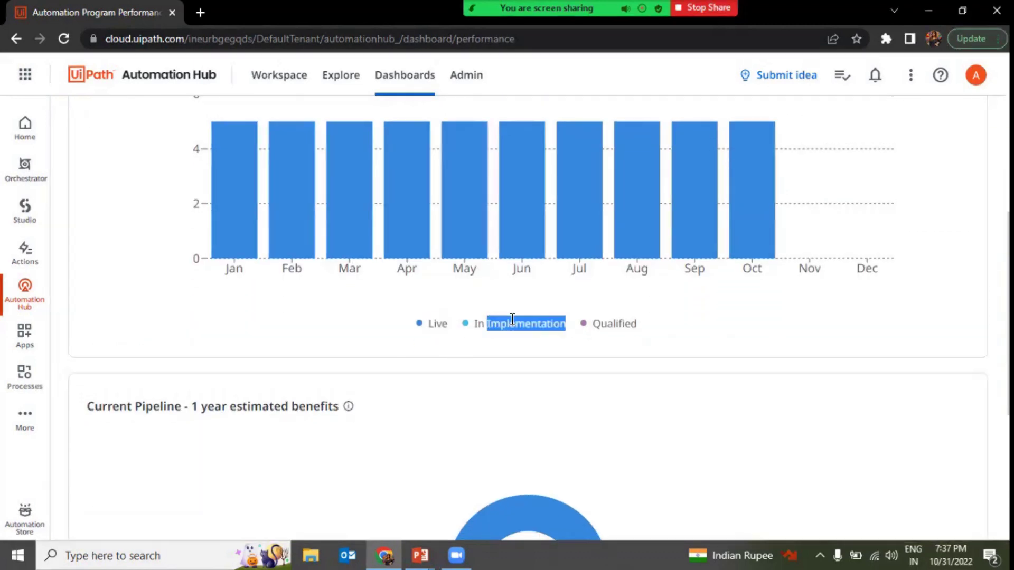
double_click(610, 324)
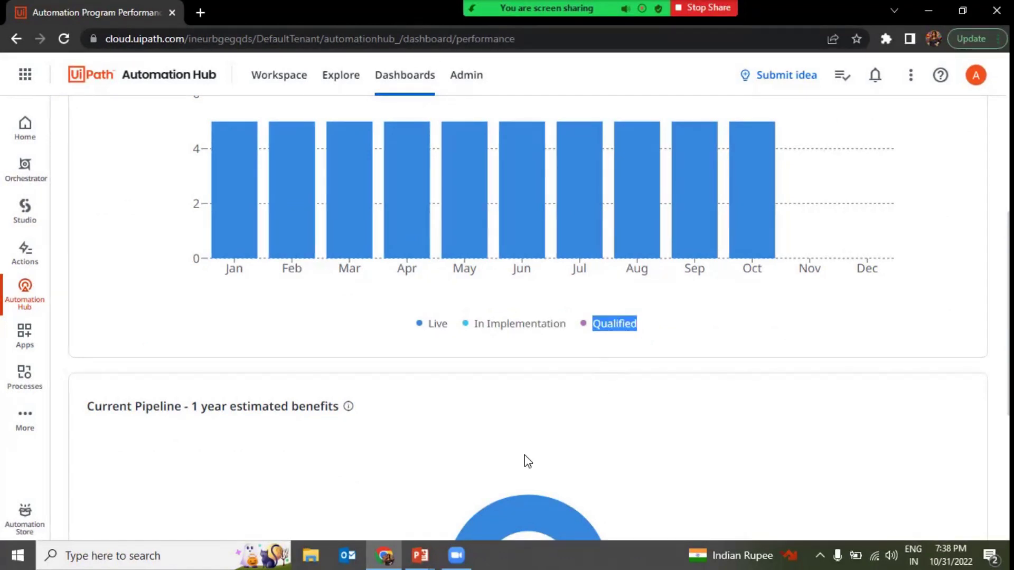
scroll(527, 461, down, 4)
scroll(527, 462, up, 2)
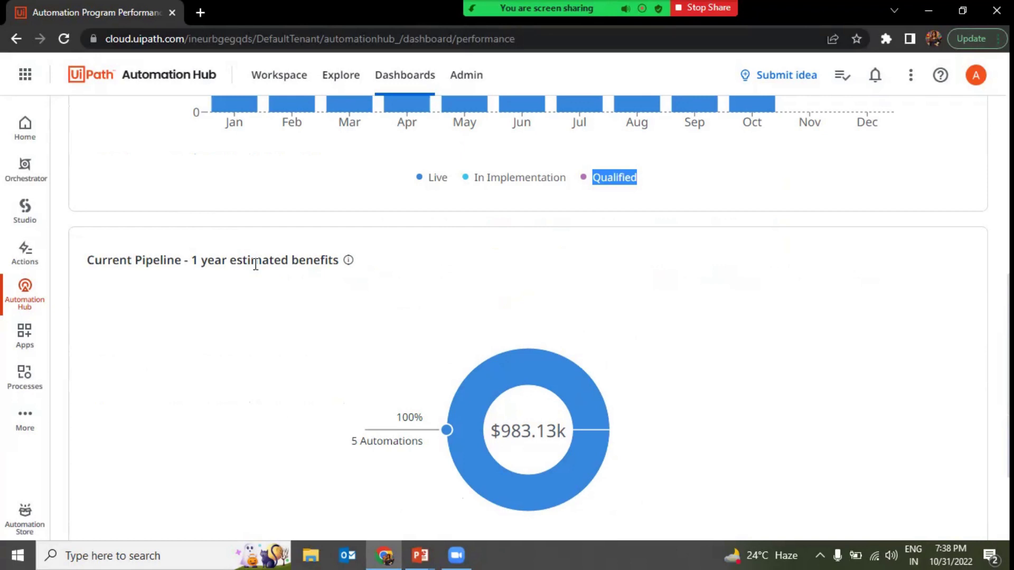
scroll(255, 264, down, 3)
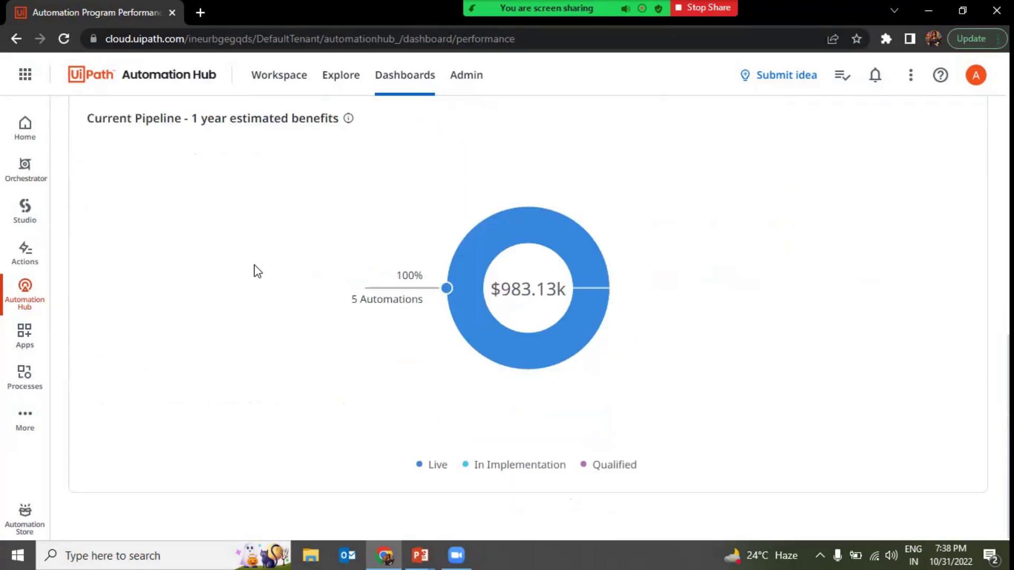
scroll(256, 270, up, 10)
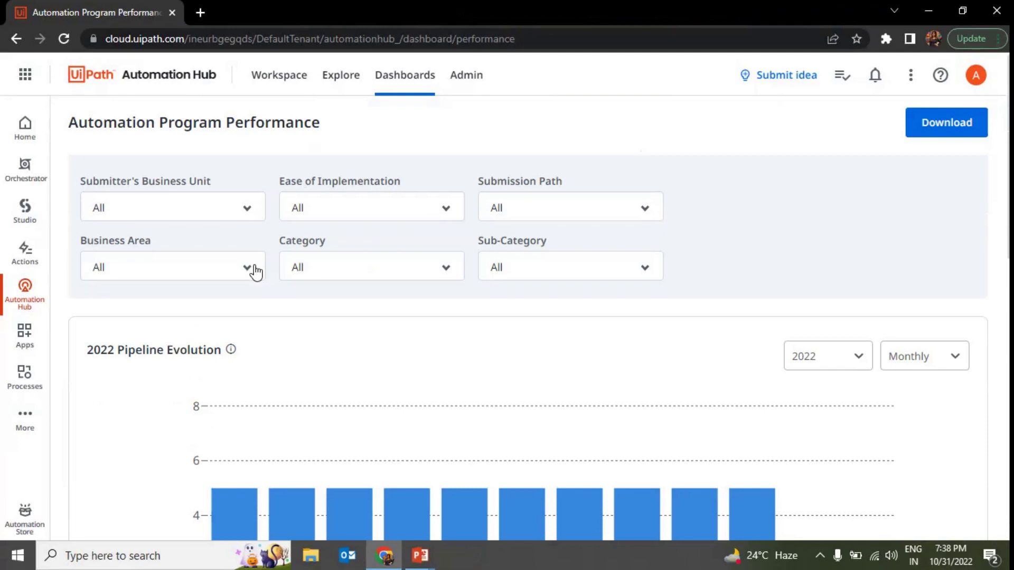
mouse_move(441, 87)
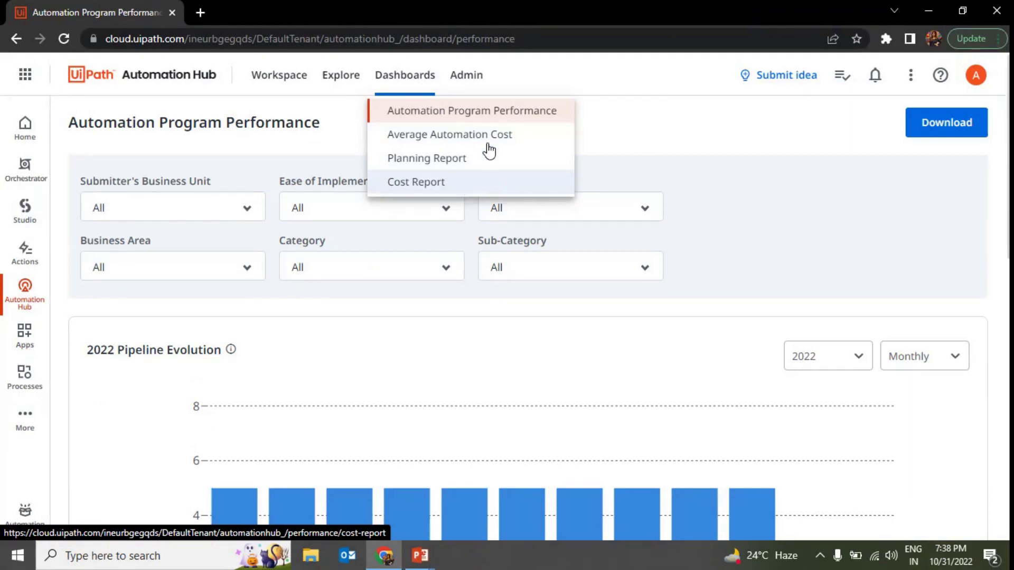
Open the admin console's account information and go to the Roles page under access management
click(475, 86)
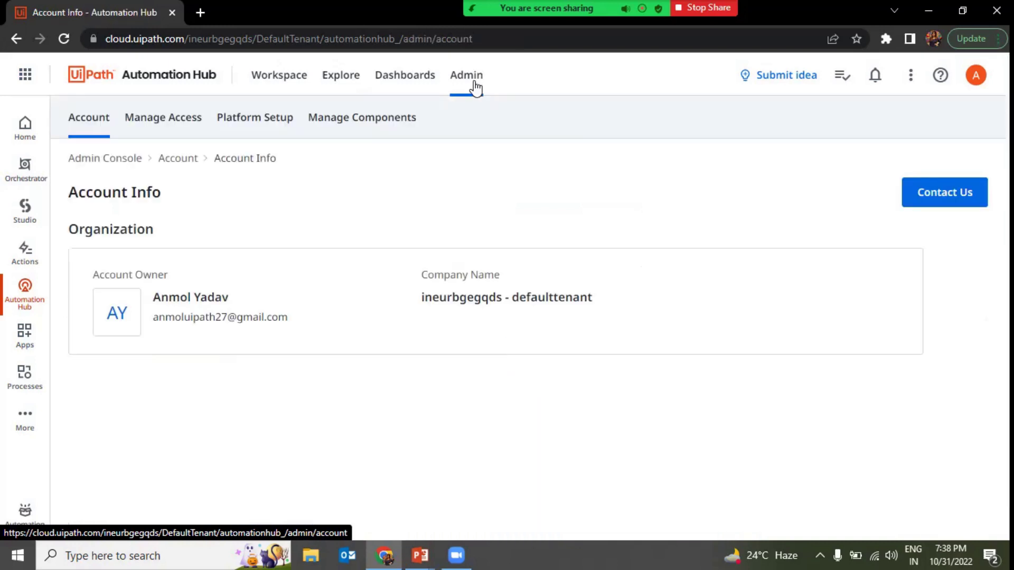
mouse_move(158, 132)
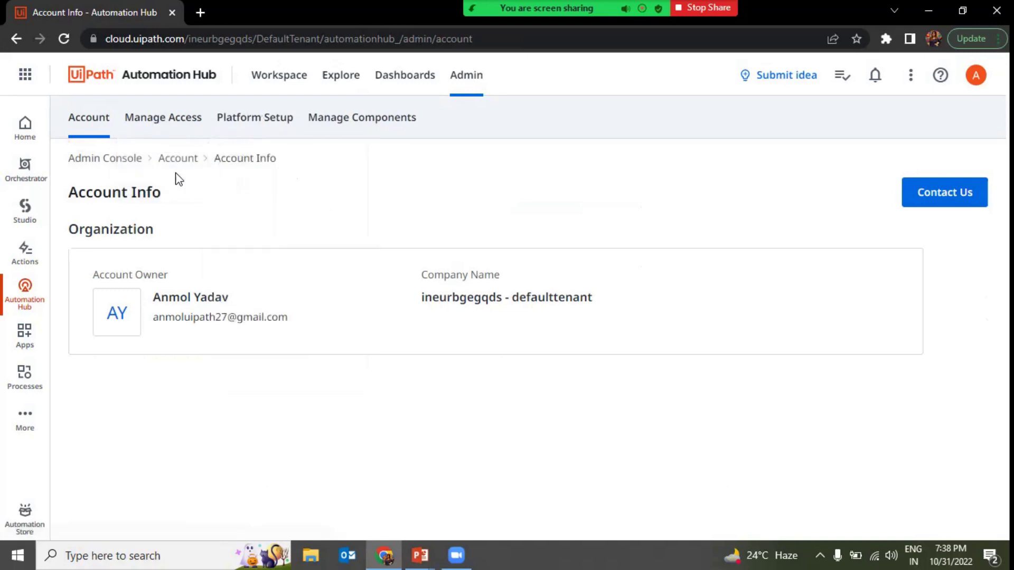
click(179, 177)
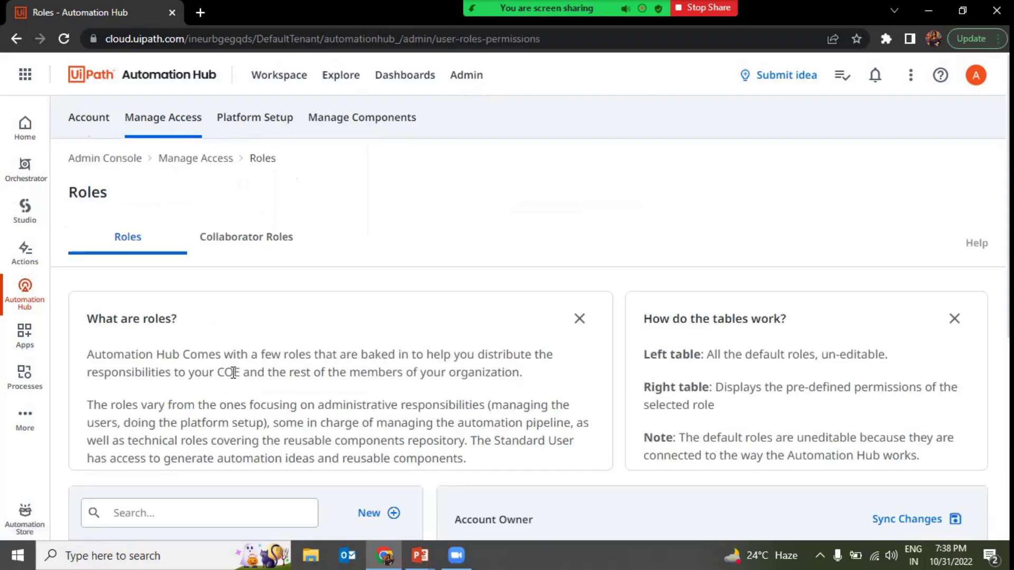
Look through the role descriptions and the Account Owner role's permissions for administration, automation ideas, citizen developer automations and components
scroll(233, 373, down, 4)
scroll(231, 378, down, 3)
scroll(461, 511, down, 2)
scroll(588, 507, right, 3)
scroll(587, 507, up, 2)
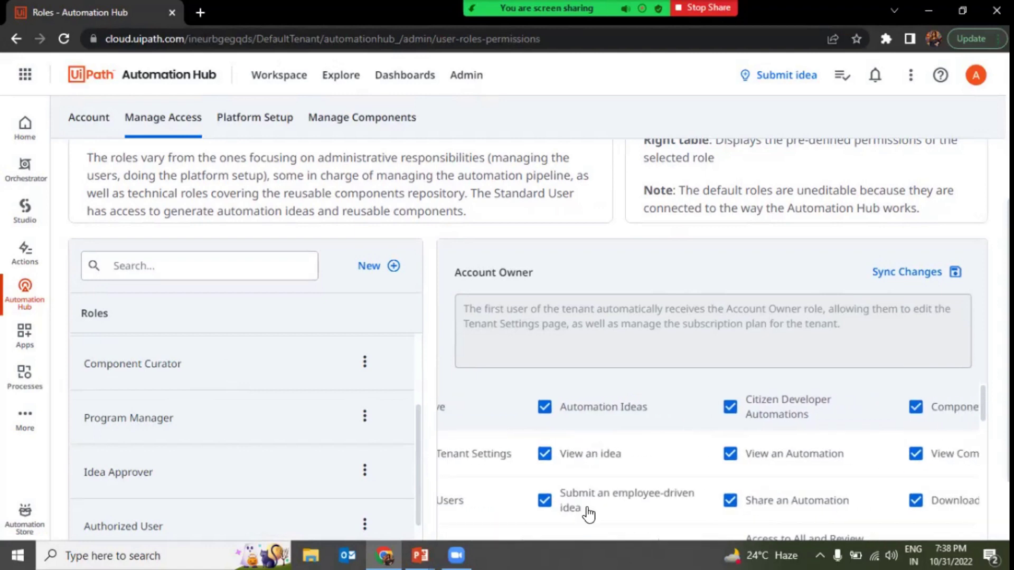
scroll(587, 510, up, 4)
scroll(589, 509, down, 5)
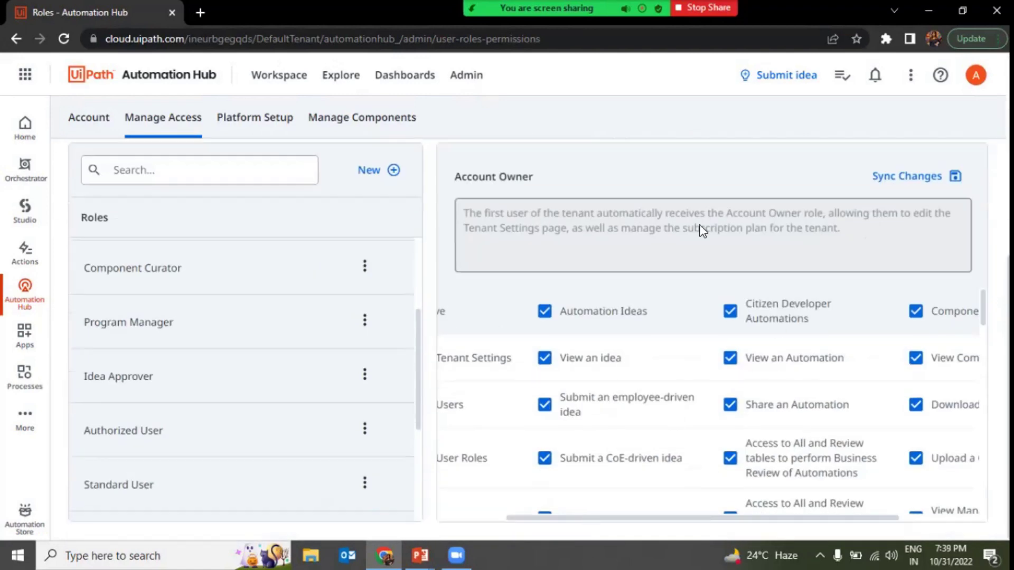
scroll(602, 385, right, 3)
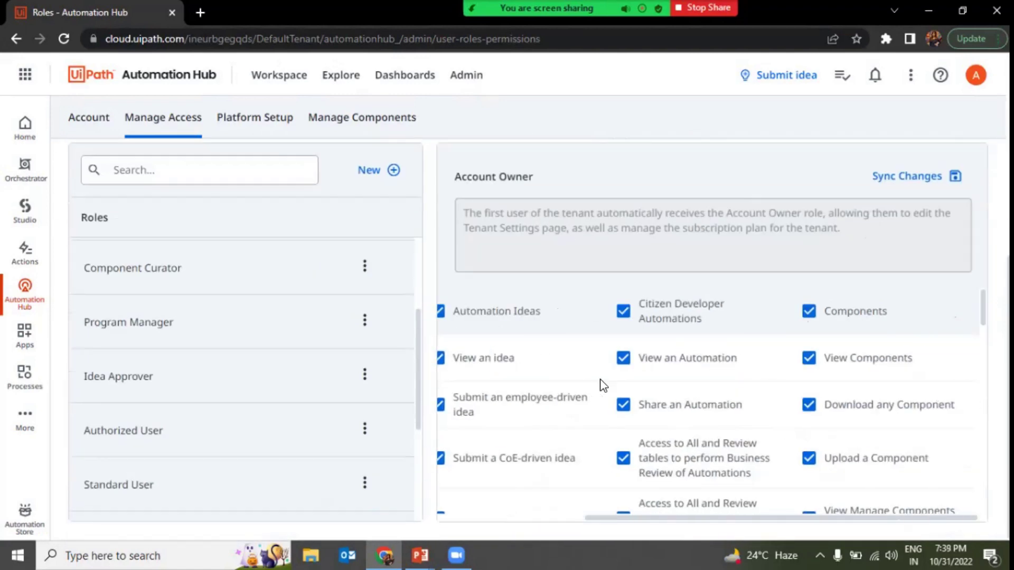
scroll(600, 385, left, 5)
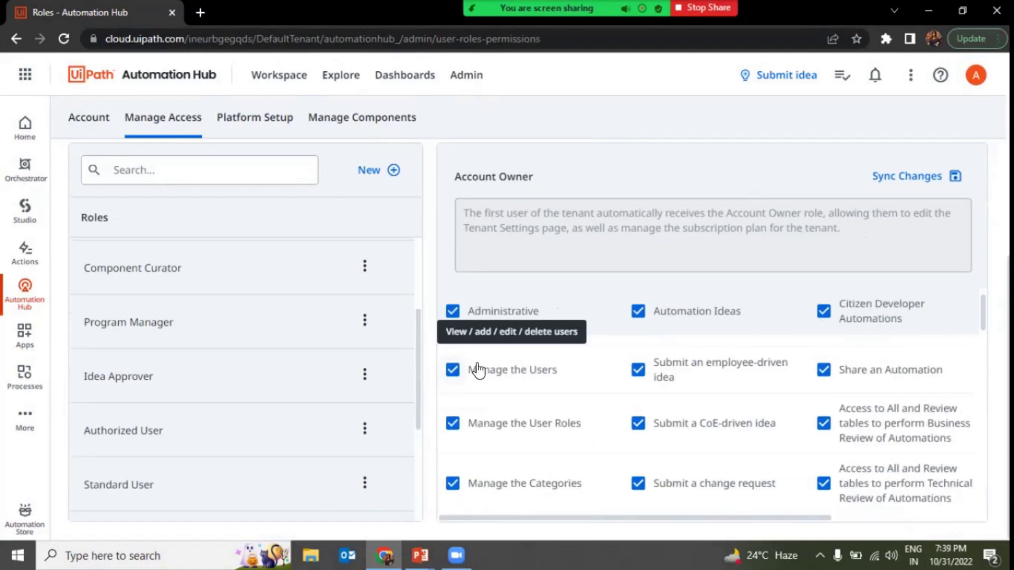
click(452, 368)
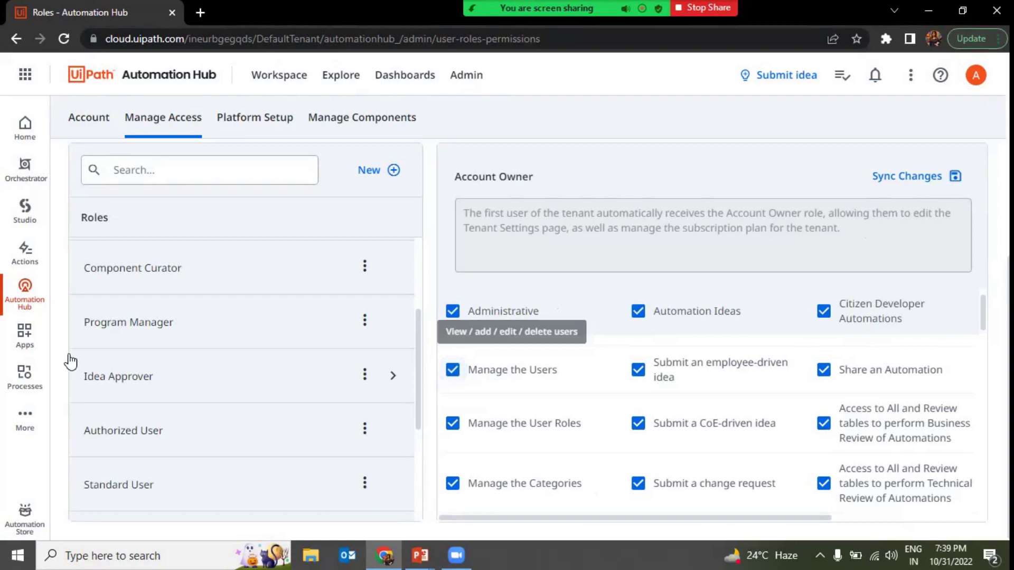
Inspect the permissions of the Component Curator and Authorized User roles and go through the full list of roles
click(364, 285)
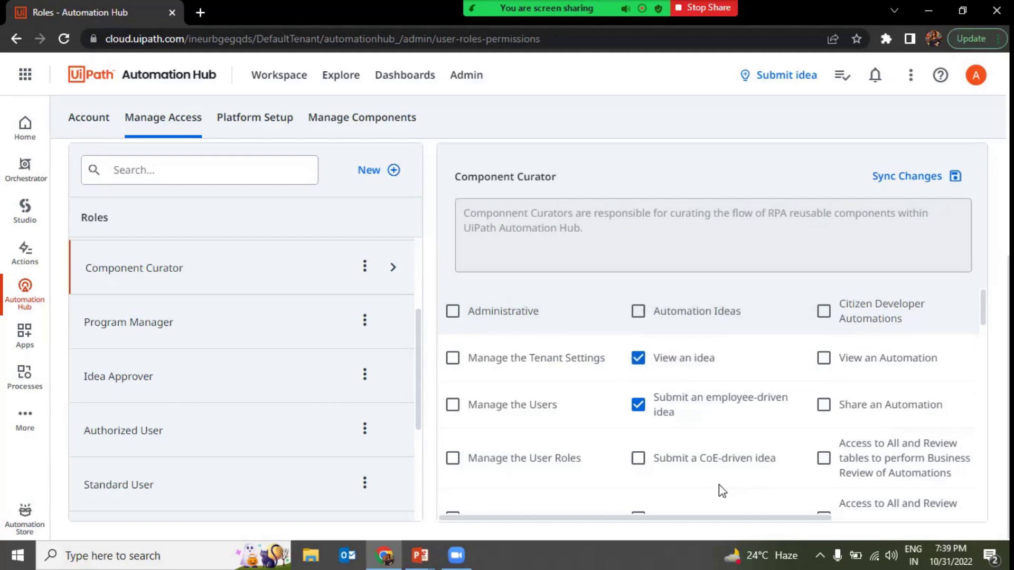
click(189, 447)
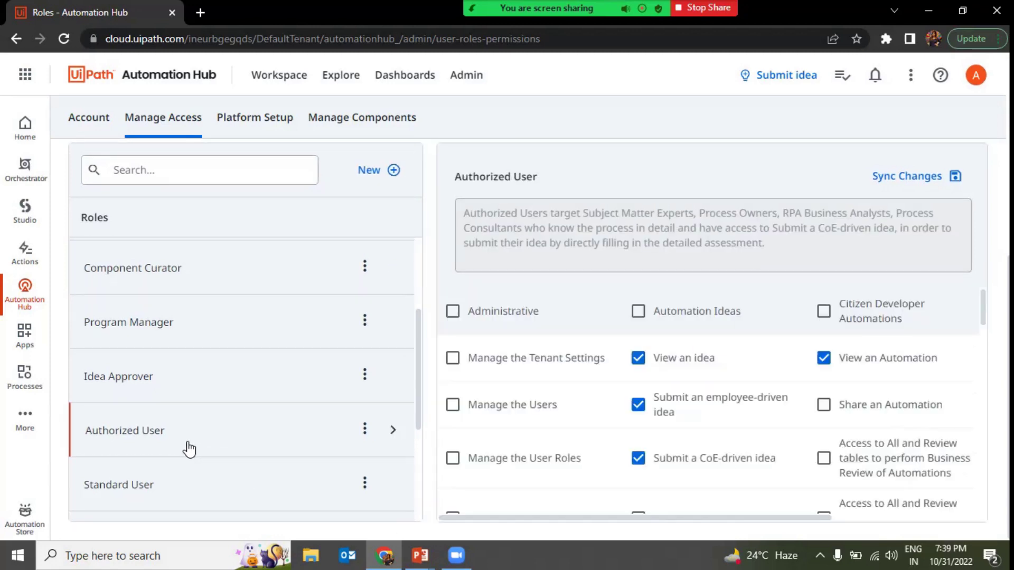
scroll(577, 435, down, 3)
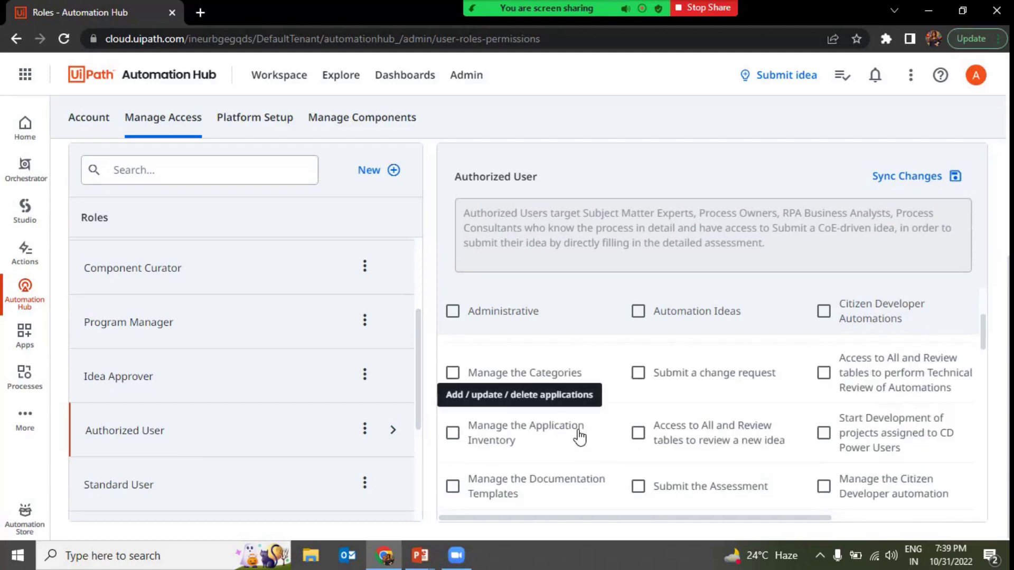
scroll(580, 437, up, 3)
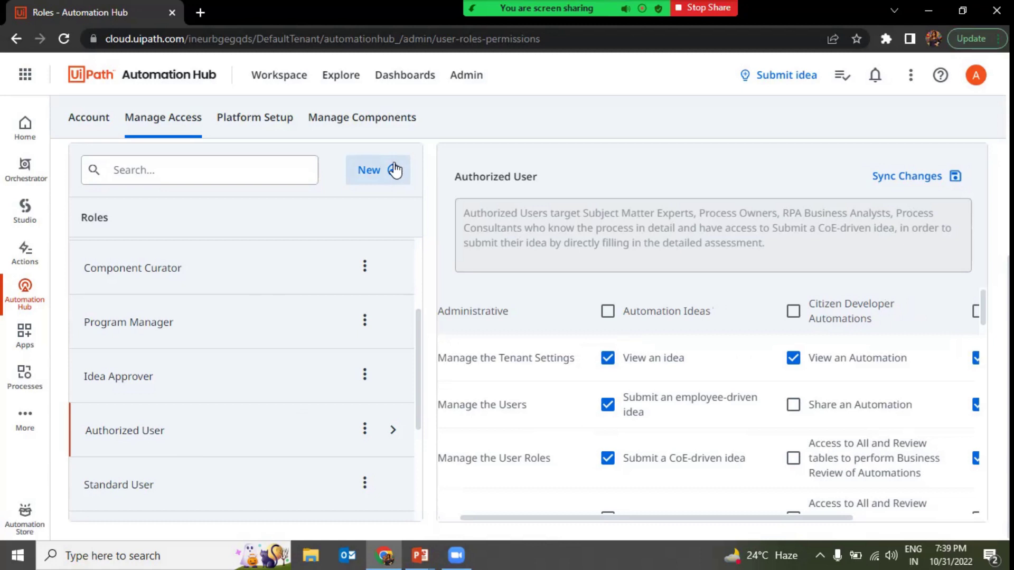
scroll(146, 507, down, 3)
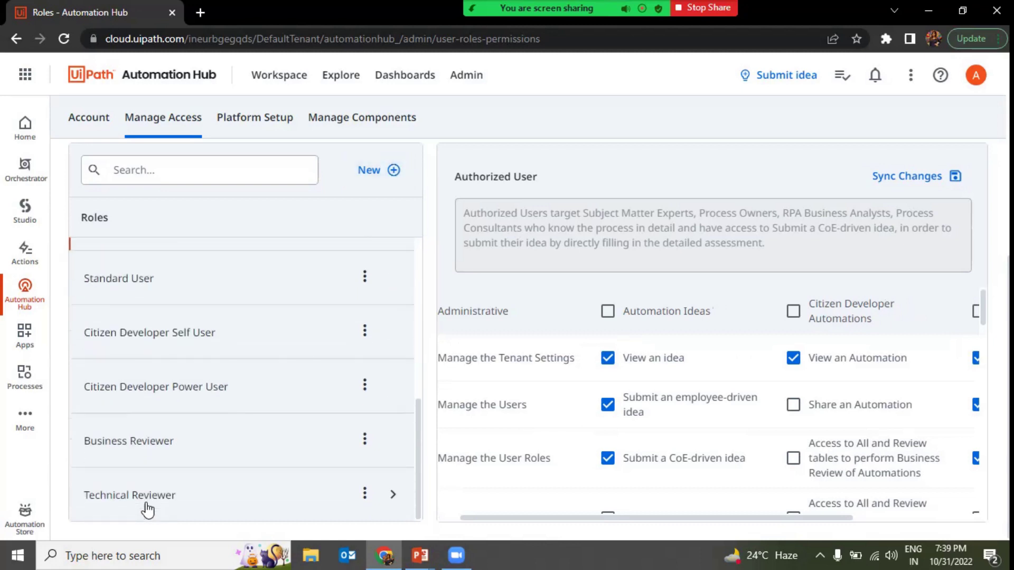
scroll(154, 468, up, 3)
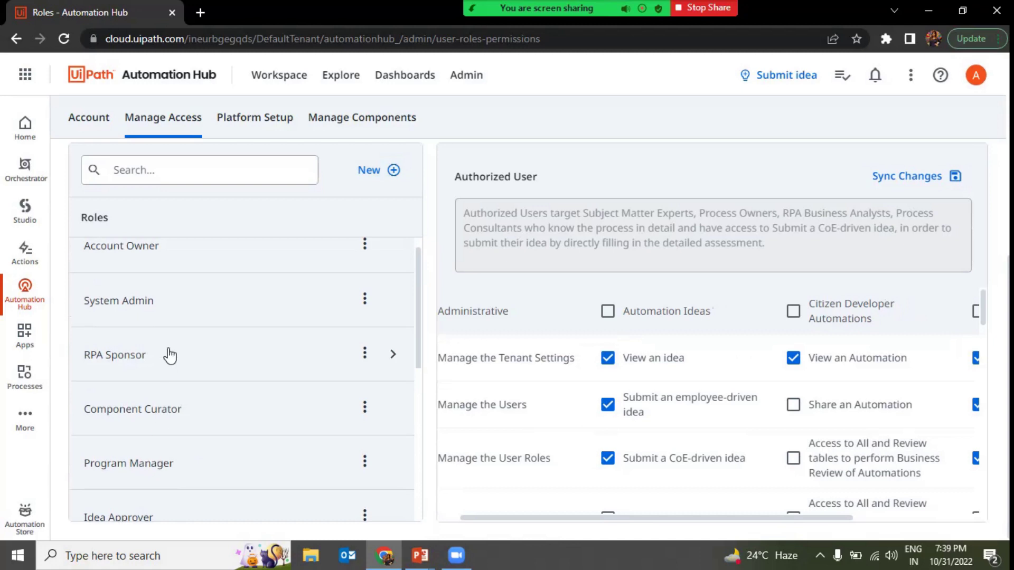
scroll(172, 302, up, 1)
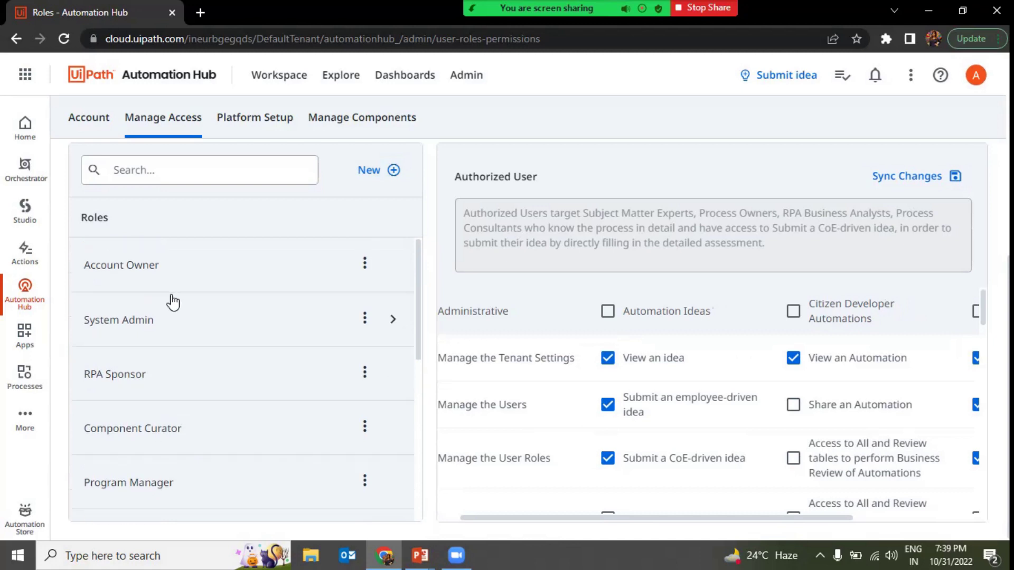
Open the Assign Roles page and view the user table's columns through to Status
mouse_move(177, 124)
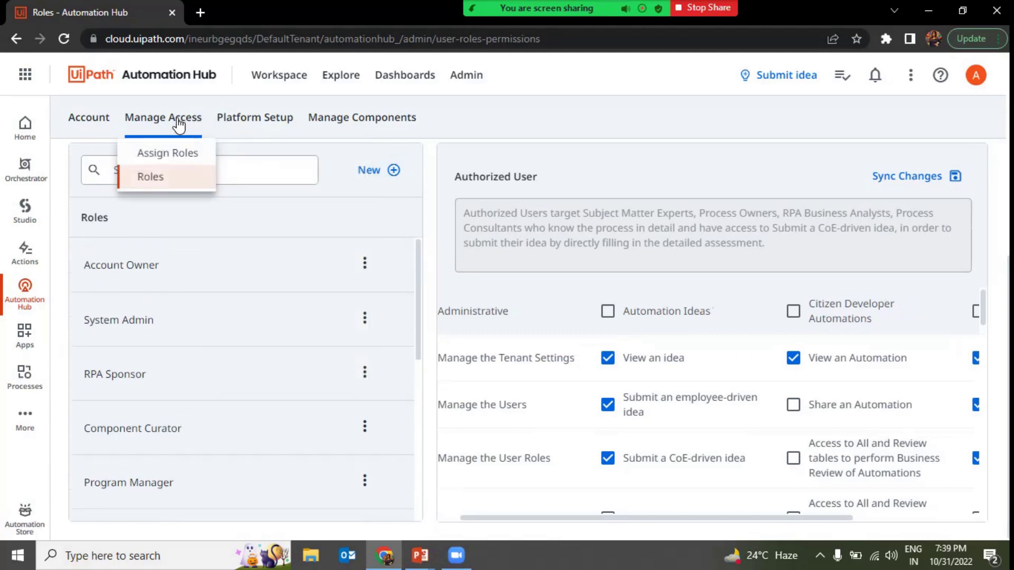
click(173, 155)
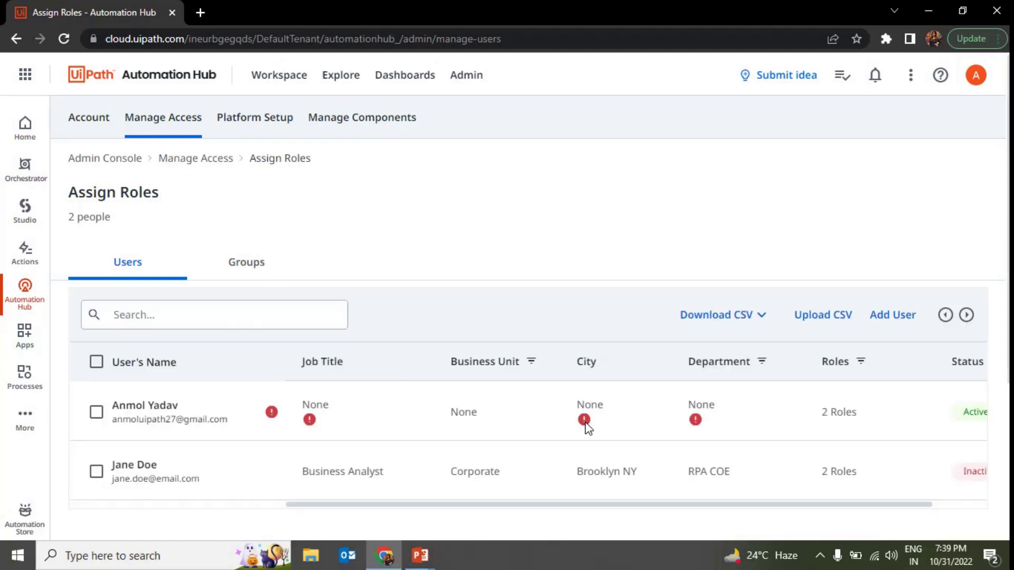
scroll(588, 428, right, 2)
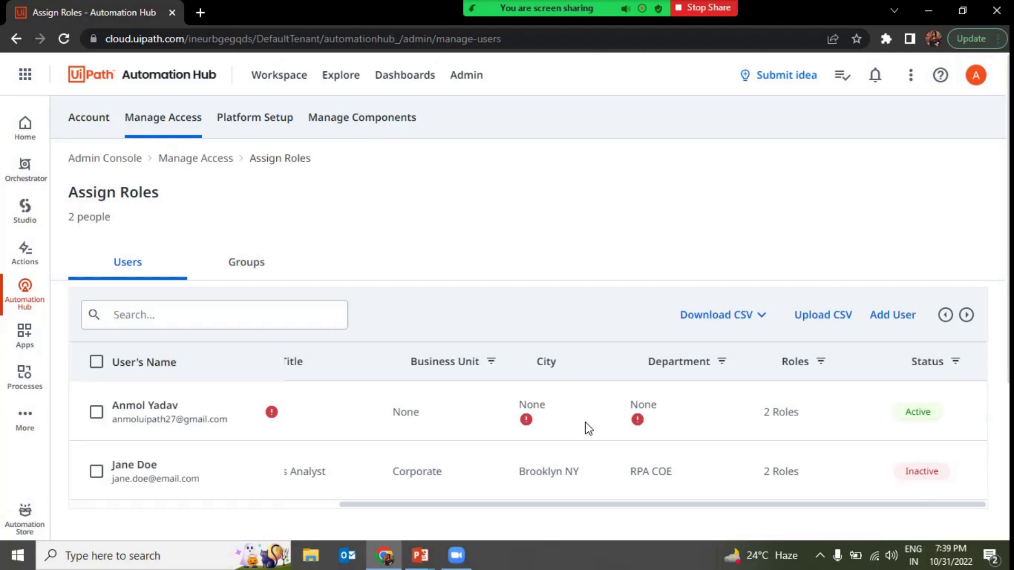
Start adding a user and review the form's basic information, email status and roles sections
click(898, 317)
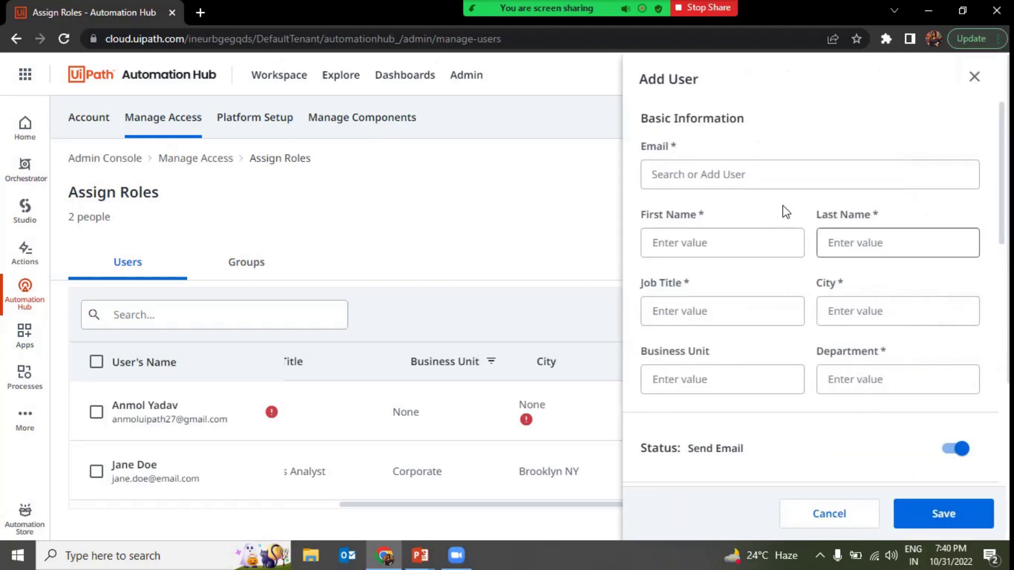
click(761, 171)
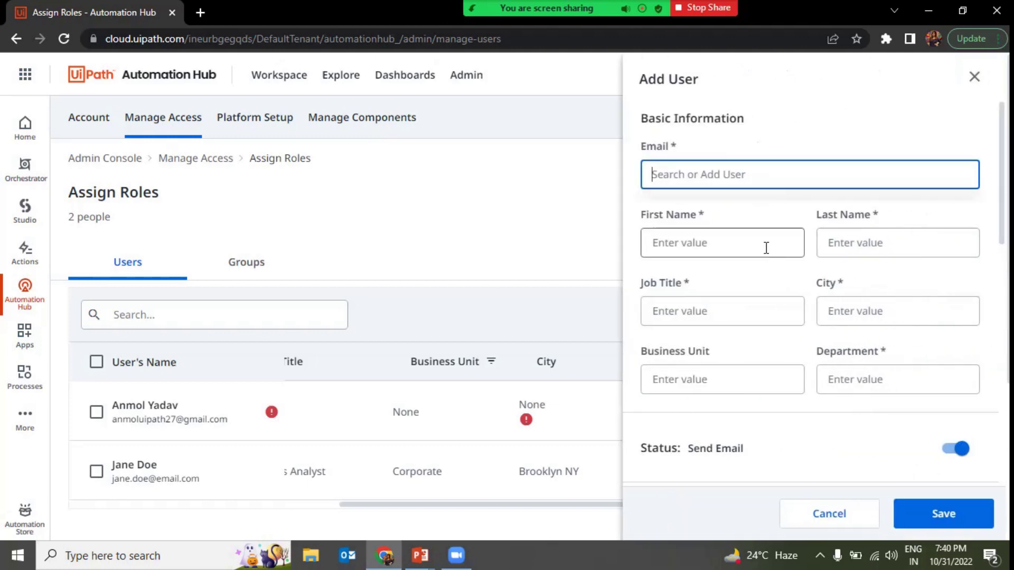
scroll(822, 351, down, 3)
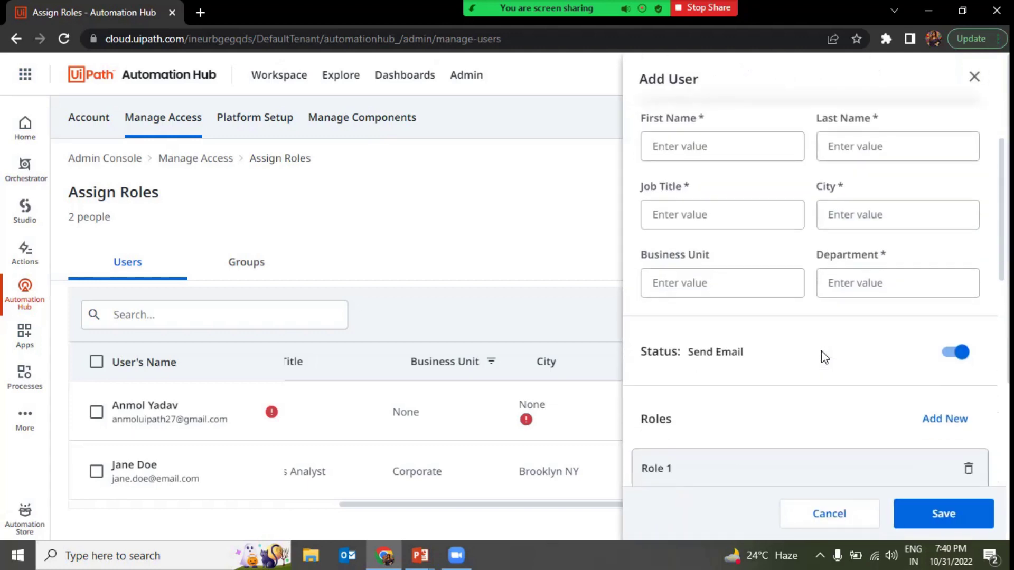
scroll(822, 355, down, 2)
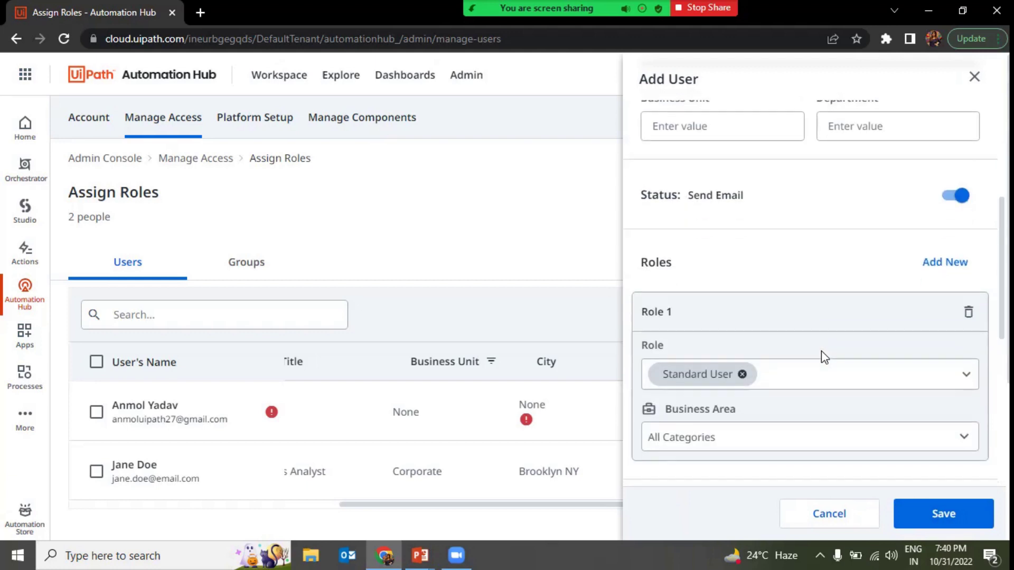
Review the new user's role and business area choices and the collaborator roles section, and cancel adding the user
click(901, 385)
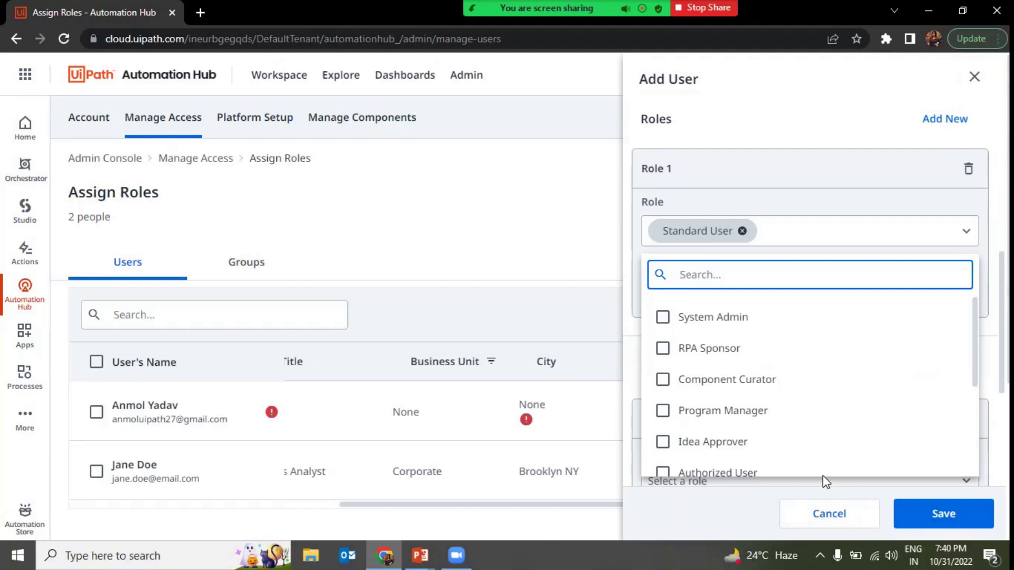
click(541, 245)
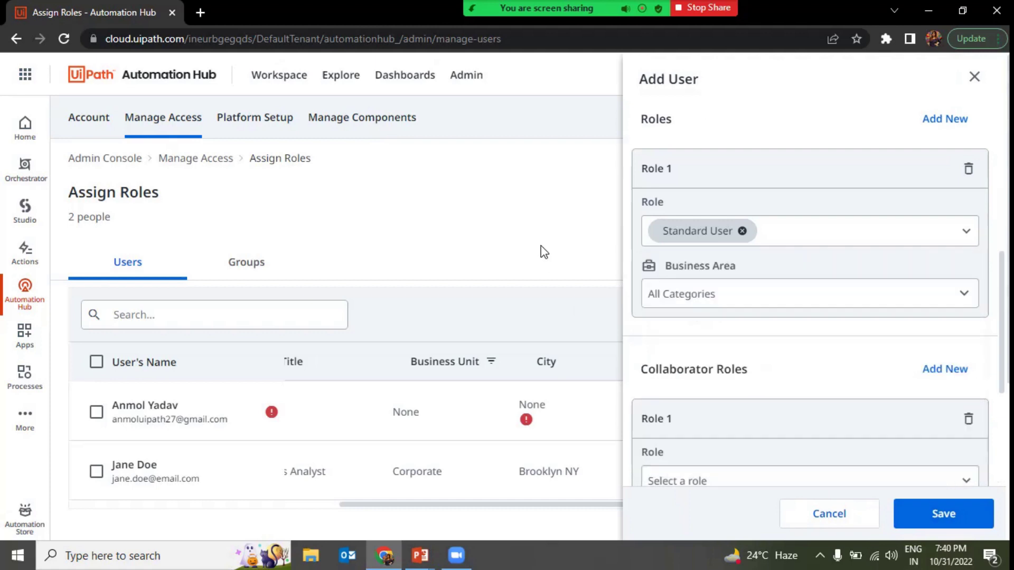
click(721, 307)
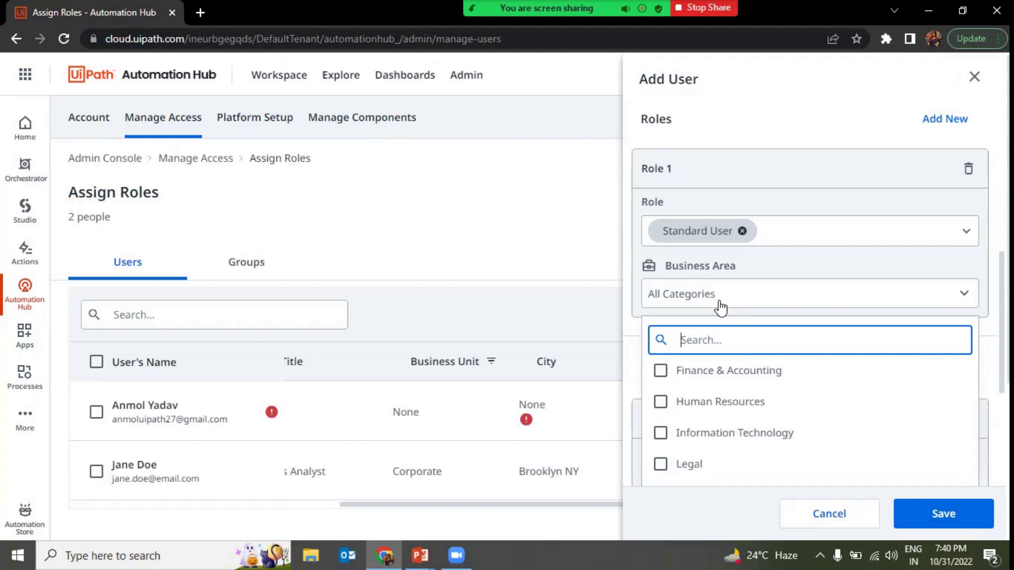
click(580, 261)
scroll(734, 444, down, 3)
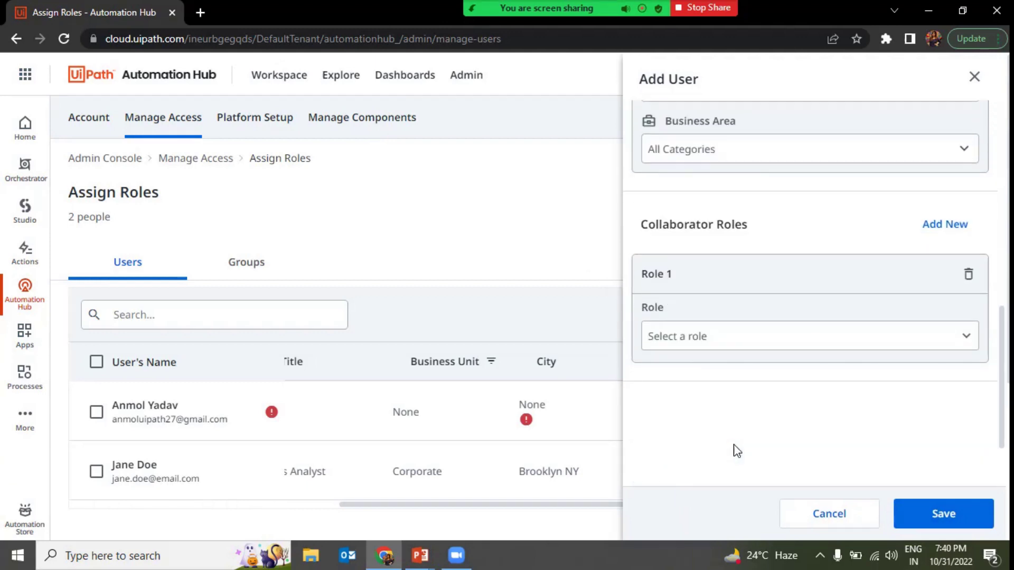
click(822, 520)
Review the Platform Setup options, and open the Manage Components page to look through its component table
click(237, 123)
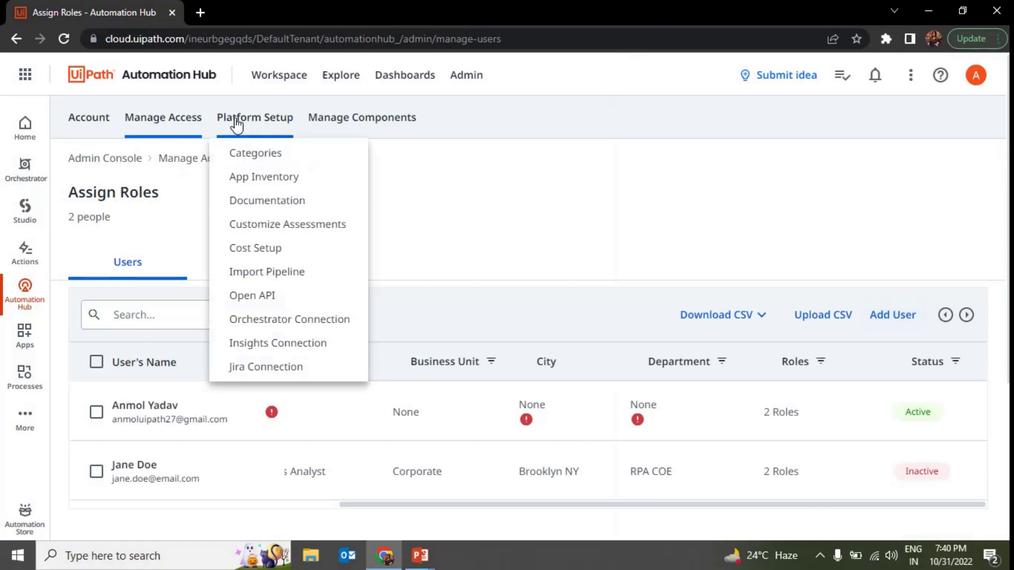
click(391, 121)
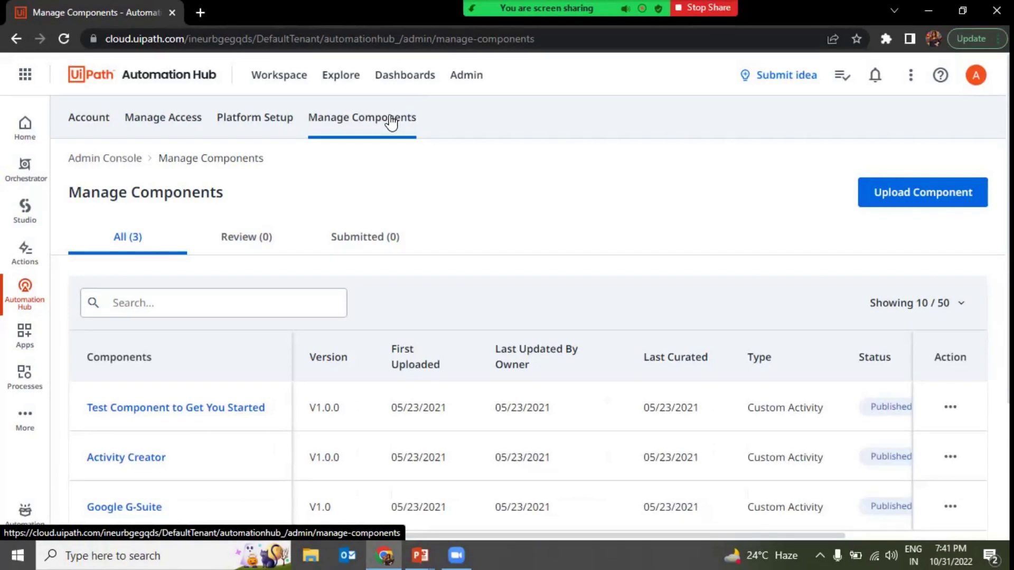
scroll(668, 401, down, 3)
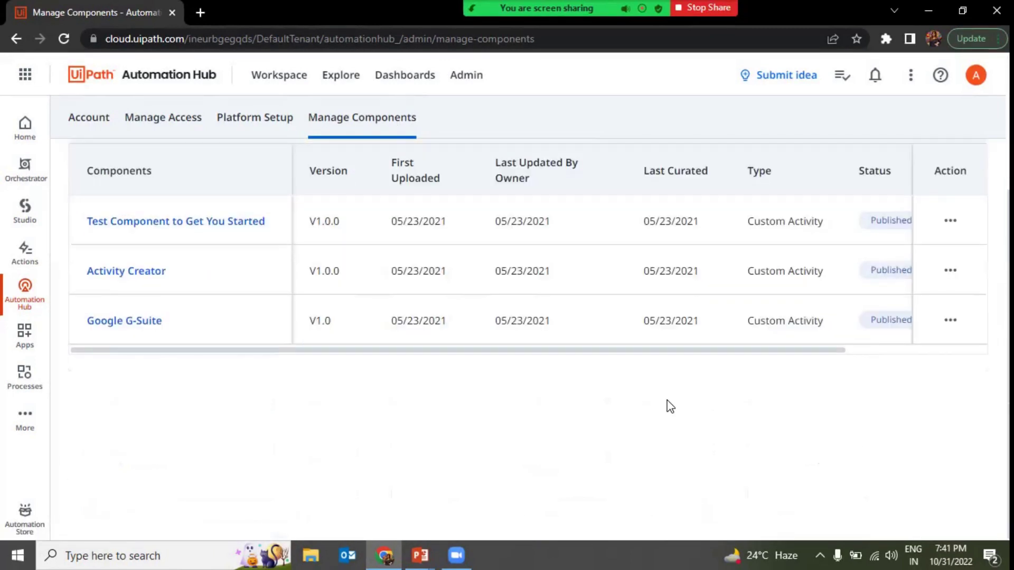
scroll(668, 407, up, 3)
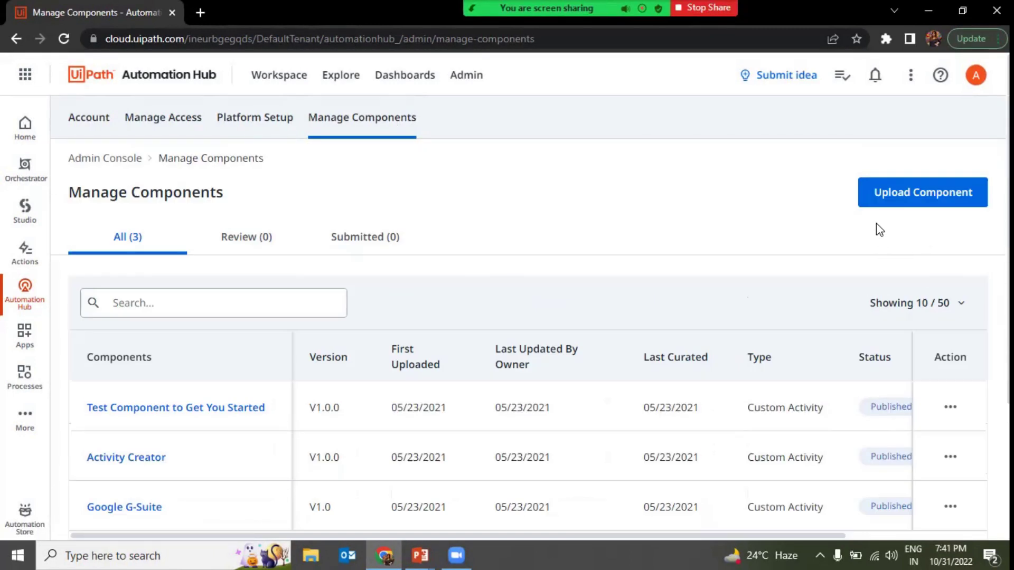
Review the available idea submission types and open the My Tasks page
click(807, 89)
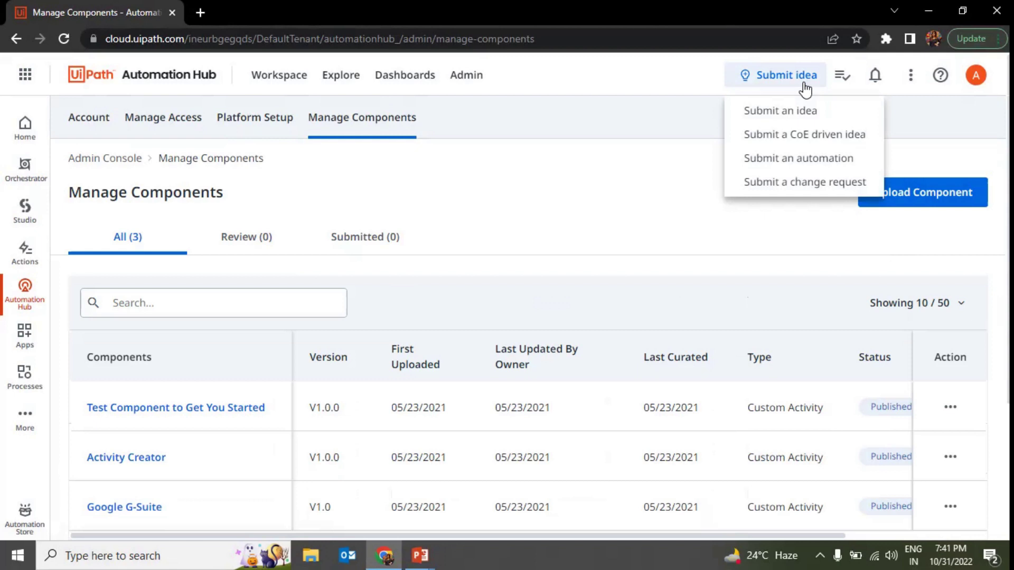
click(843, 75)
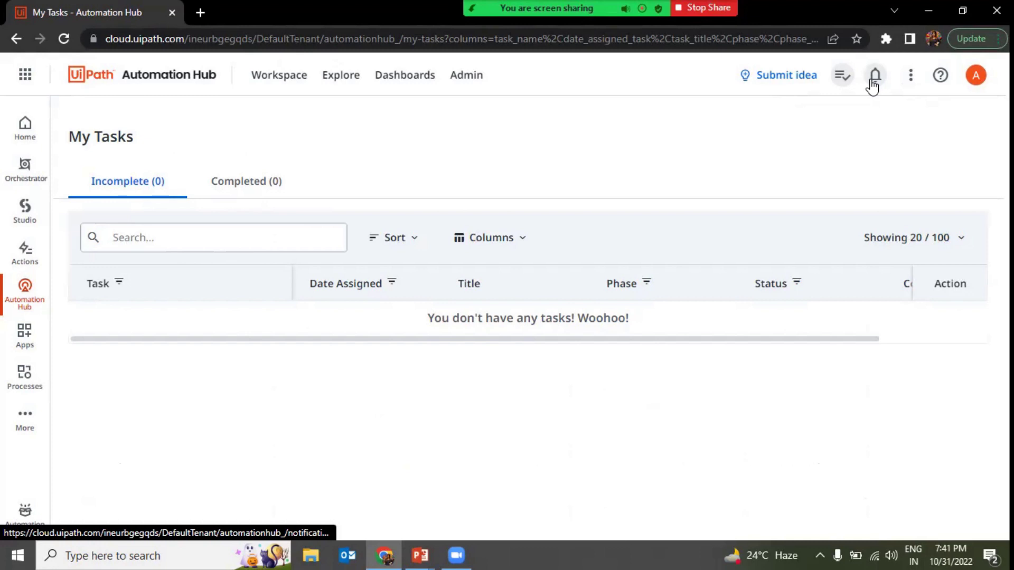
mouse_move(915, 83)
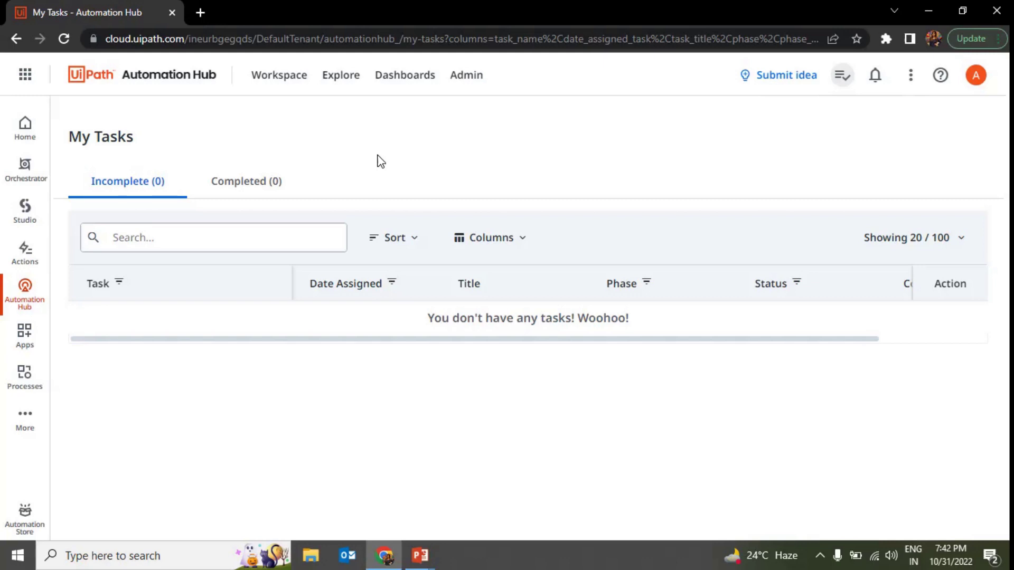
Open the Automation Store and go from there to the automation ideas to browse all the idea cards
click(29, 533)
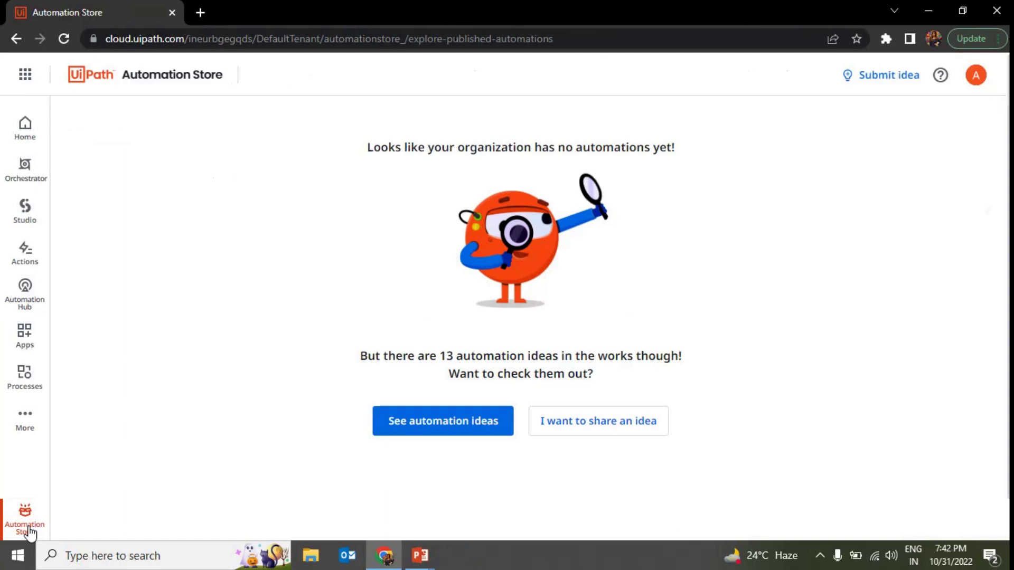
triple_click(535, 353)
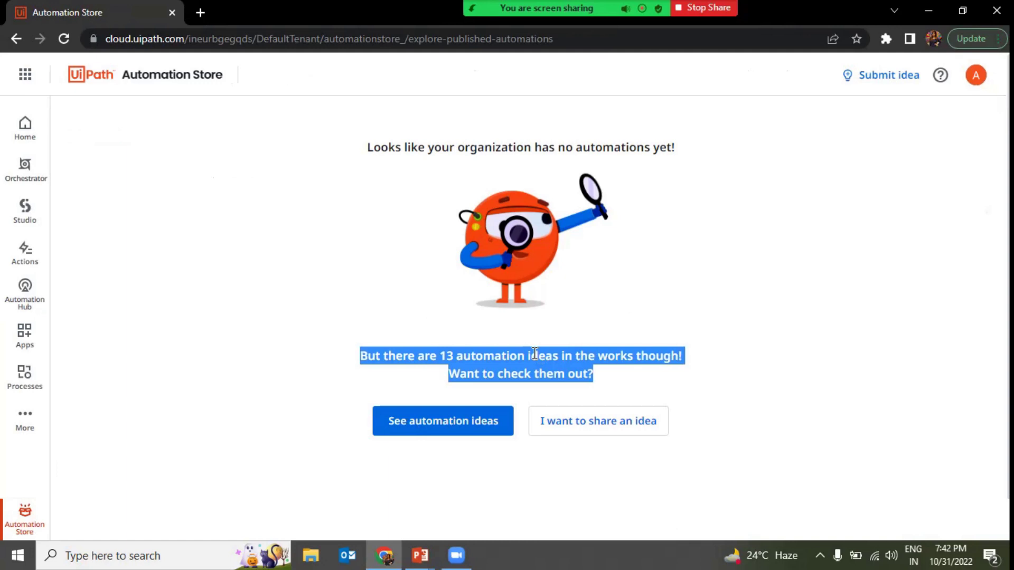
click(490, 422)
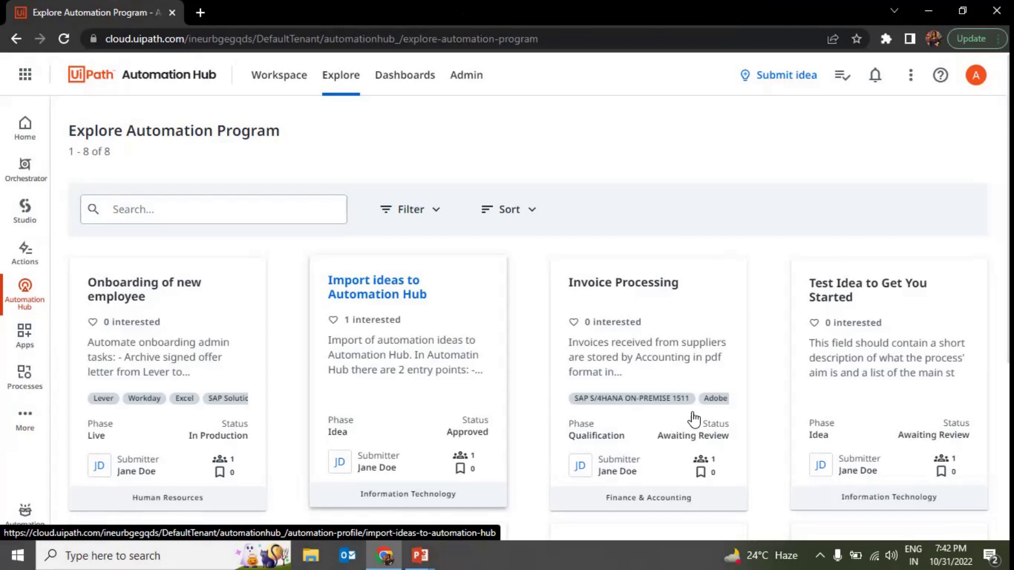
scroll(694, 420, down, 5)
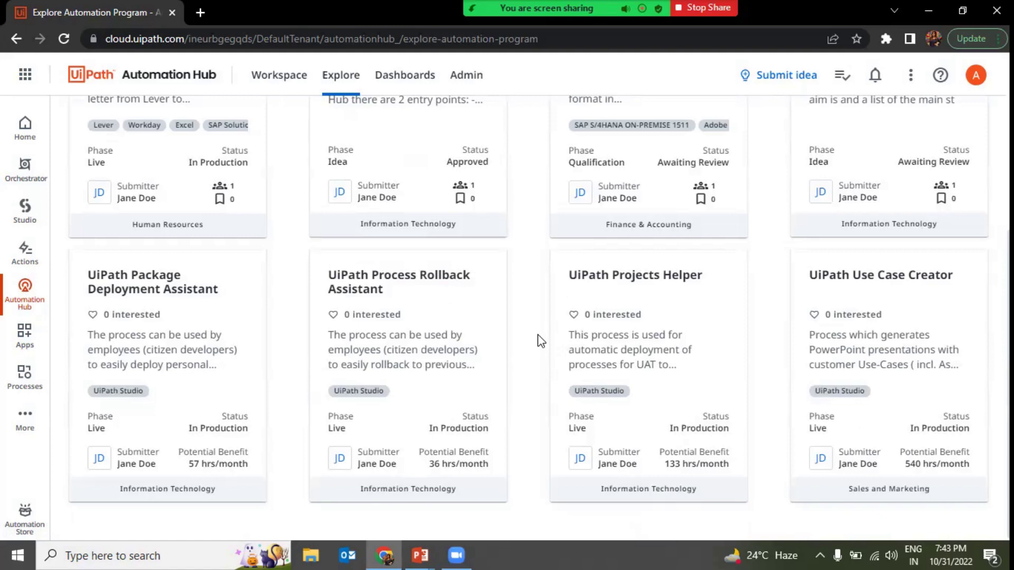
scroll(537, 335, up, 5)
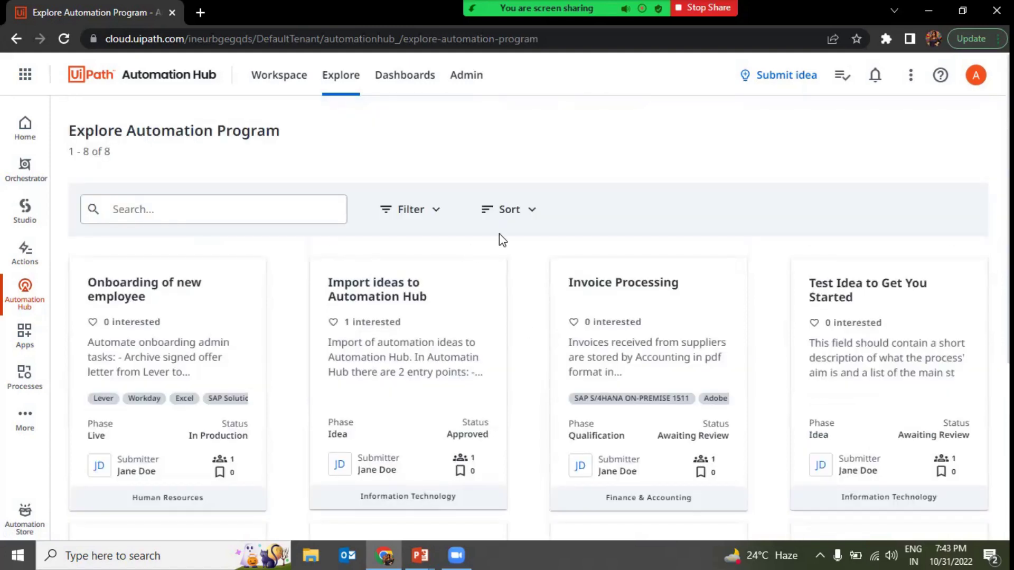
Filter the automation program by the Information Technology business area and look through the matching ideas
click(430, 221)
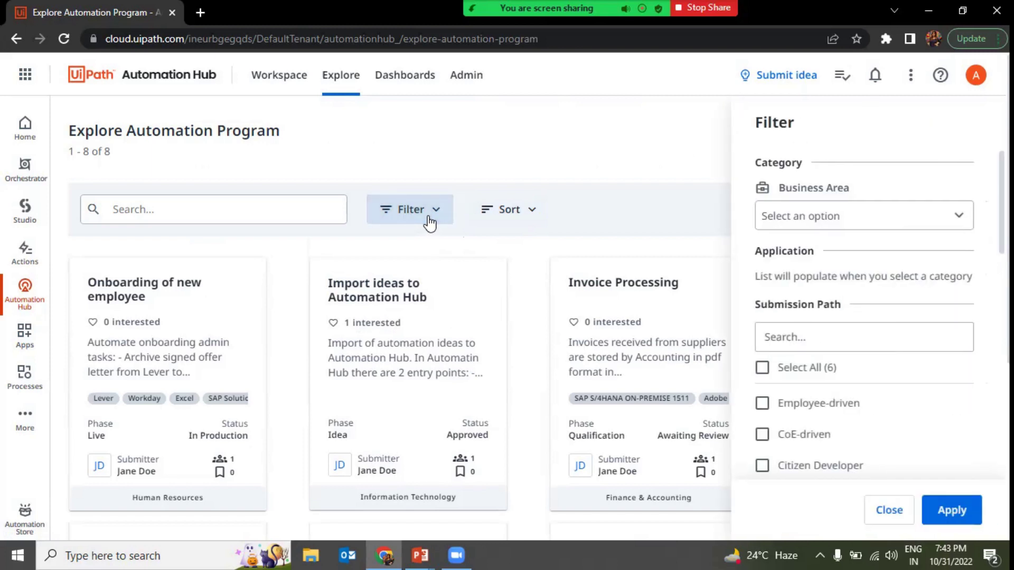
click(872, 230)
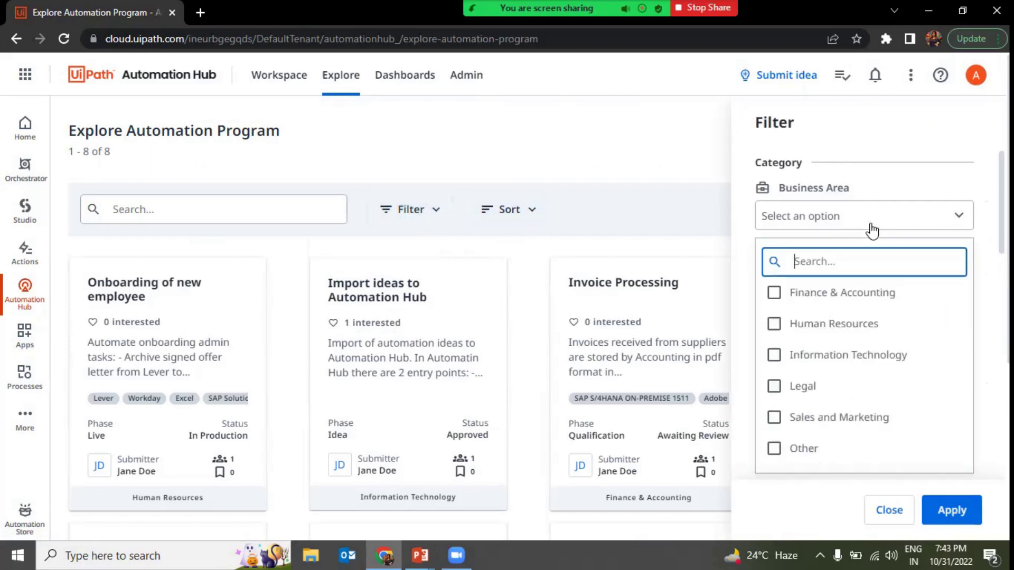
click(780, 358)
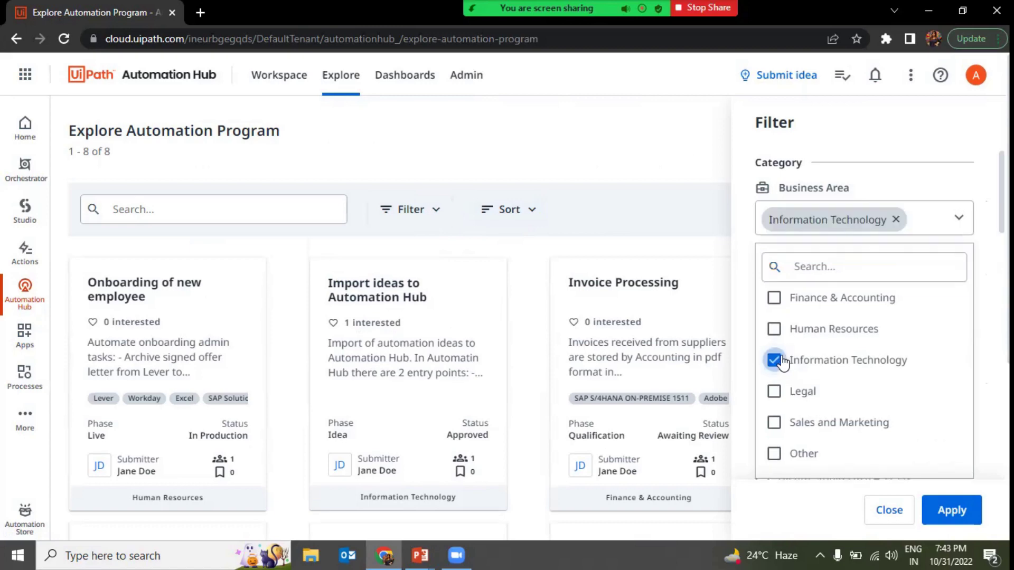
click(950, 513)
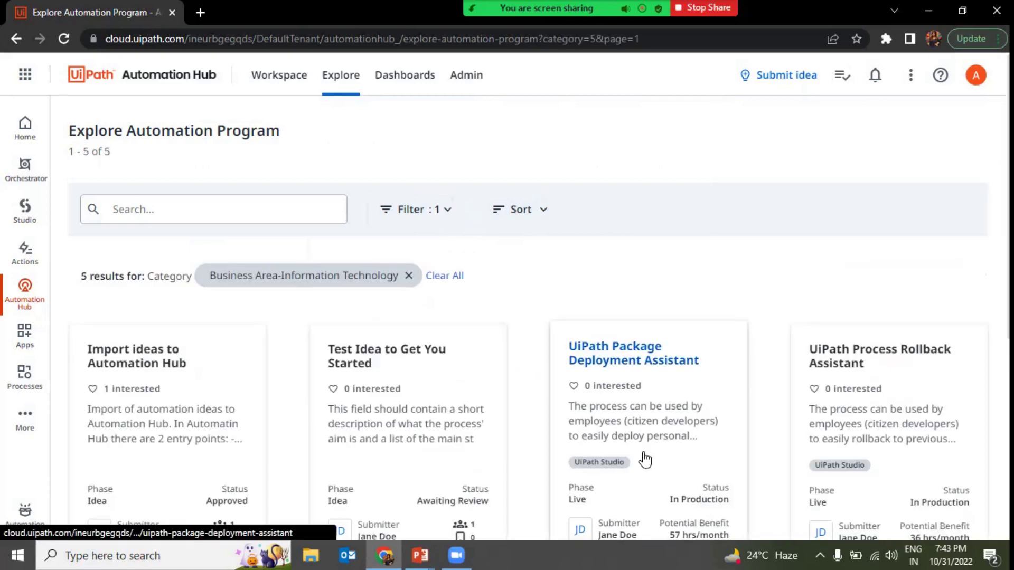
scroll(645, 460, down, 5)
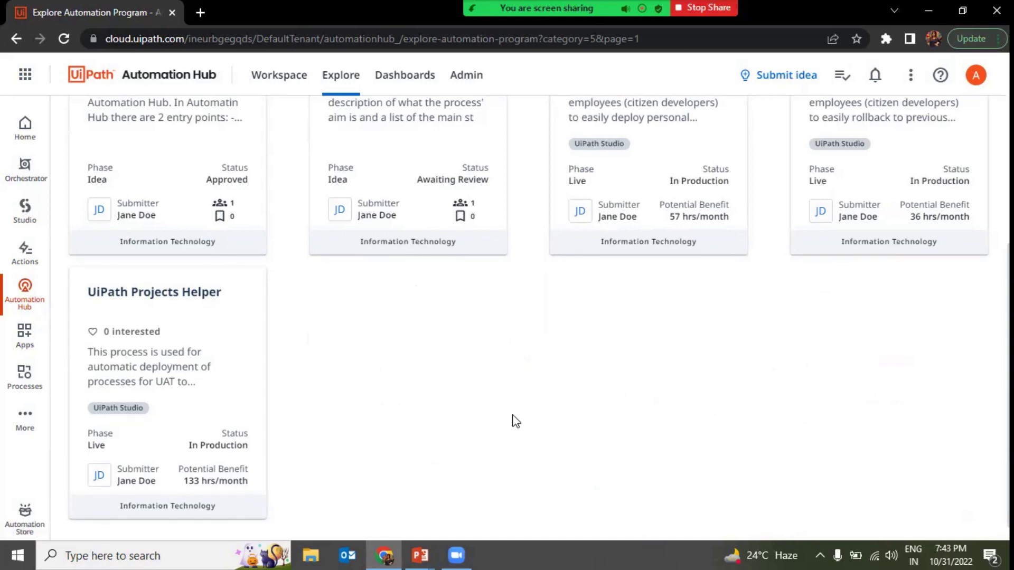
scroll(514, 420, up, 5)
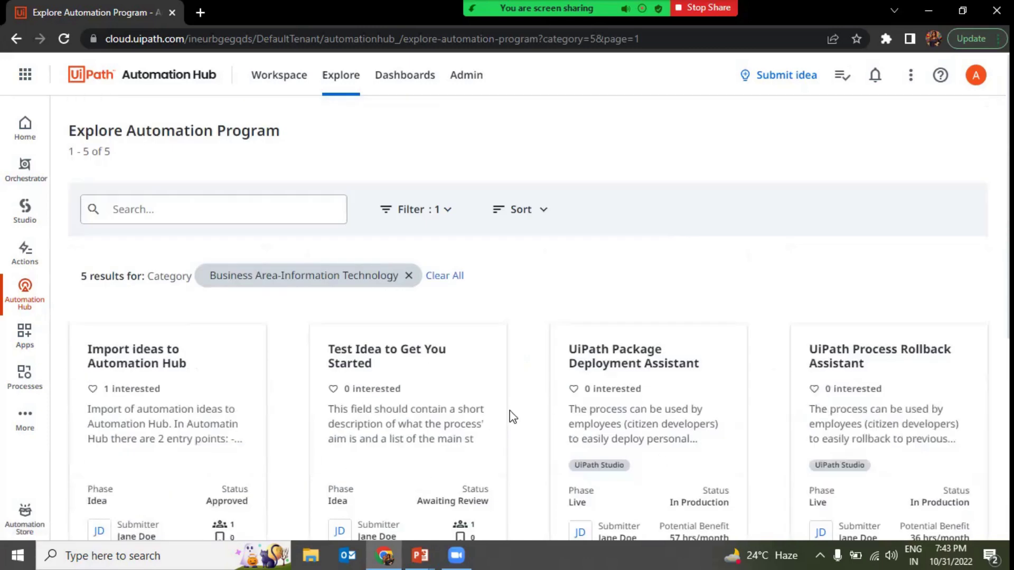
Review the sort options for the filtered ideas without applying any of them
click(532, 209)
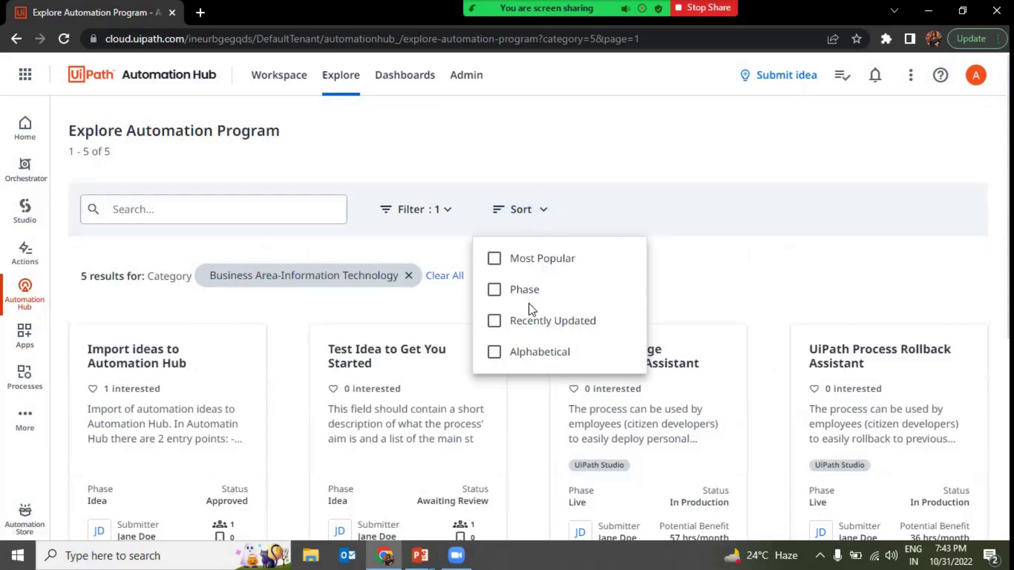
drag(528, 305, 552, 370)
click(752, 294)
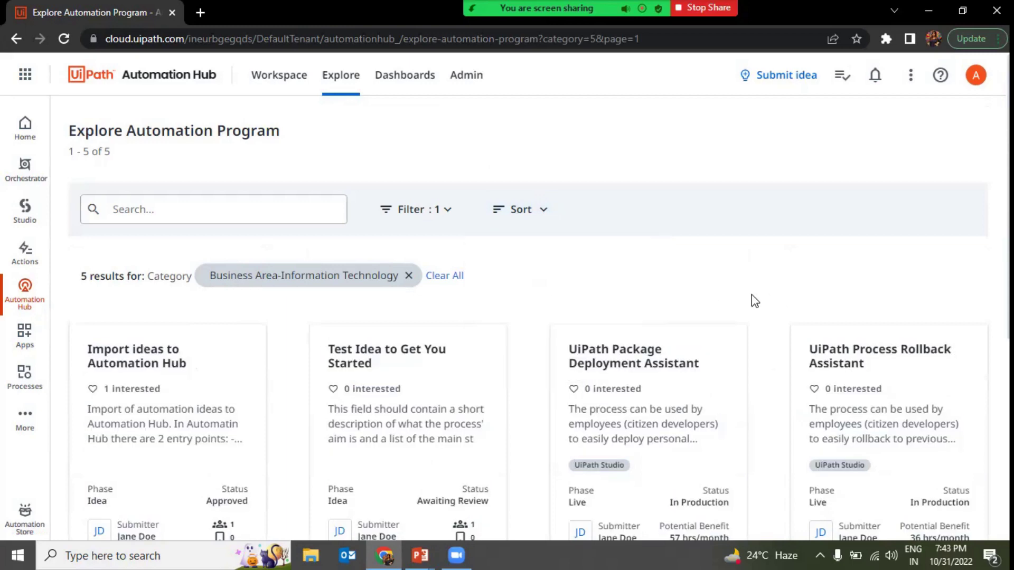
Review the filter criteria for application, submission path, submitter's business unit and phase, and close the filter without changes
click(422, 214)
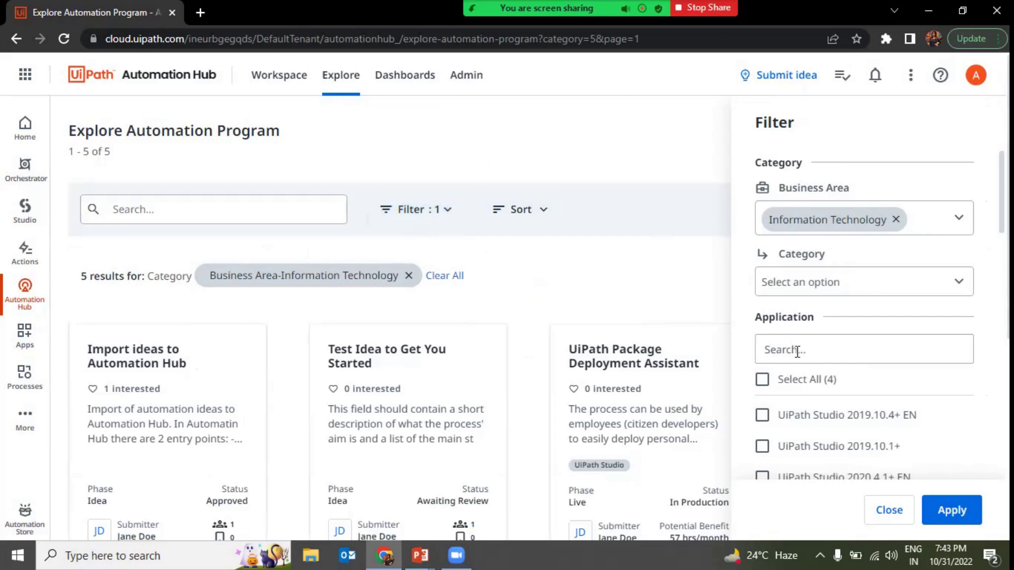
scroll(798, 354, down, 2)
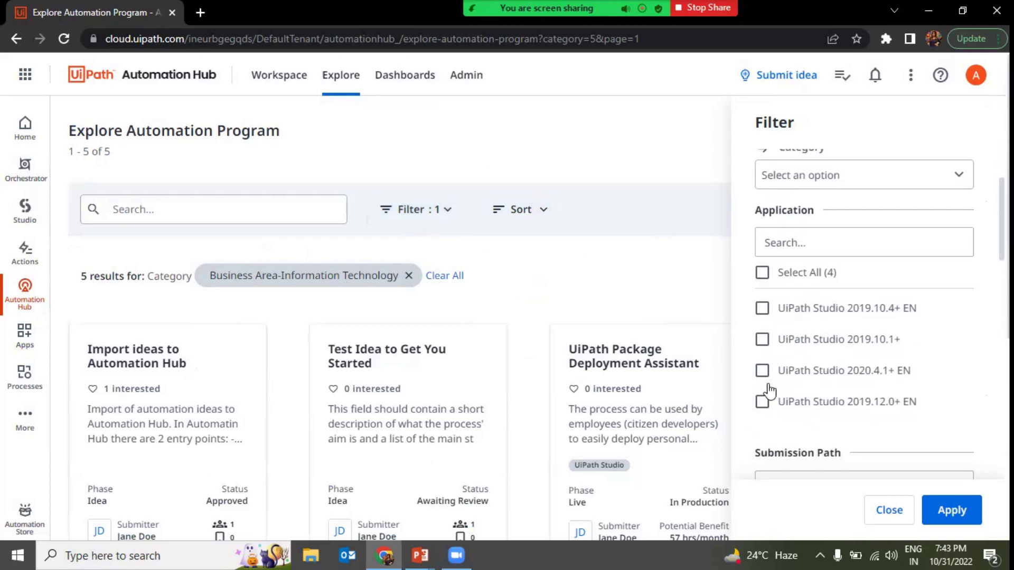
scroll(860, 359, down, 5)
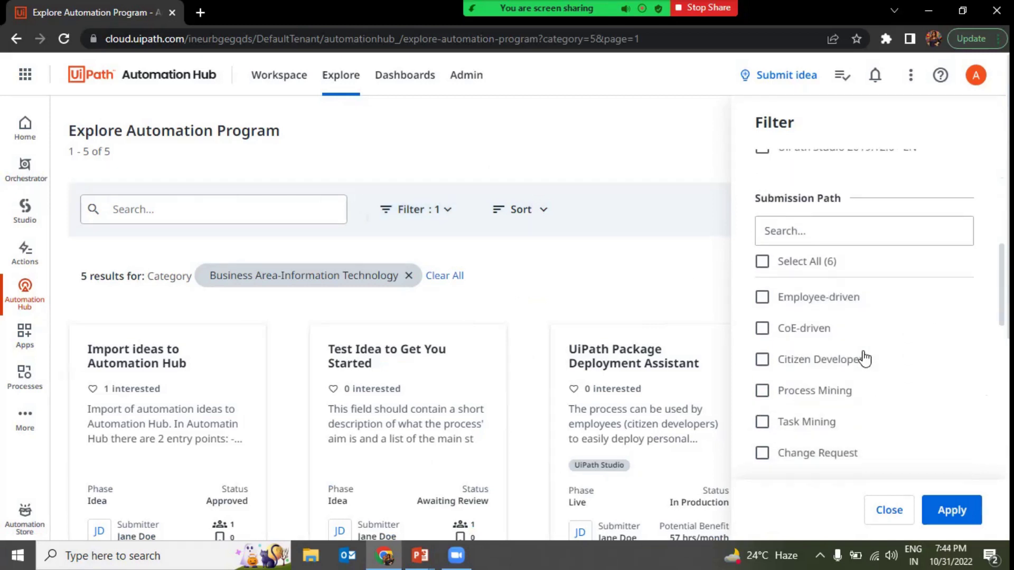
scroll(865, 359, down, 6)
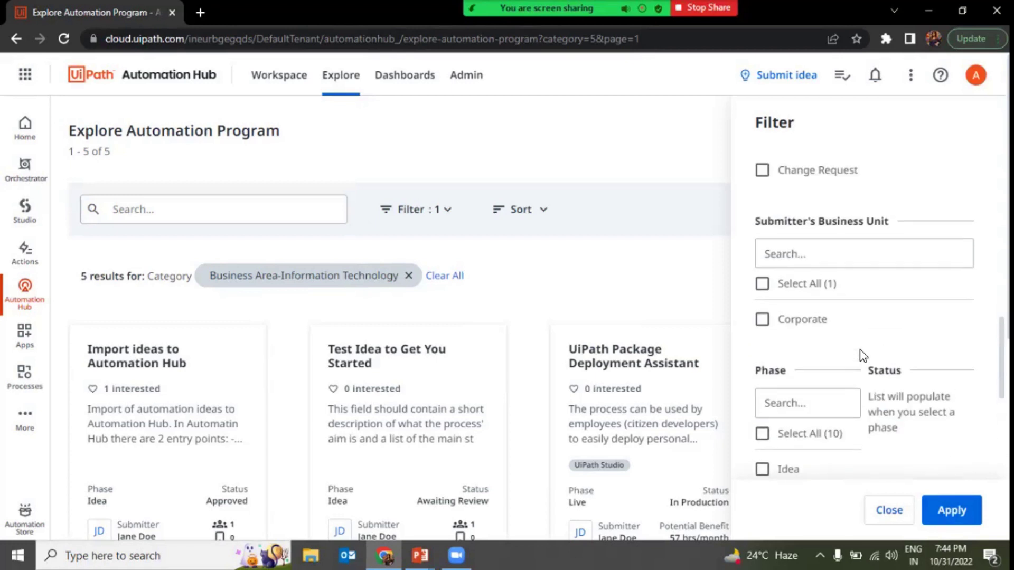
scroll(863, 356, up, 1)
scroll(863, 355, down, 5)
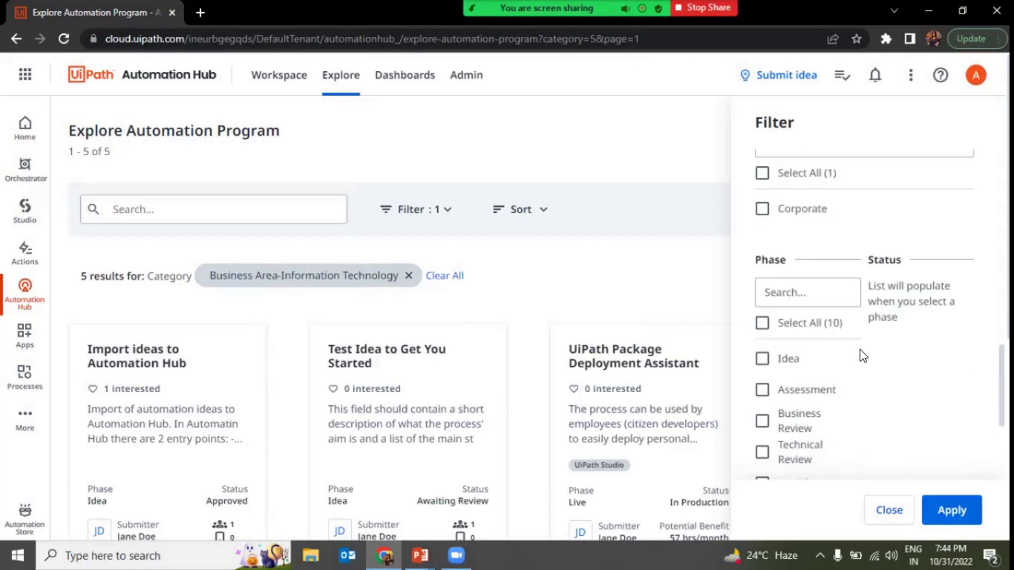
click(878, 508)
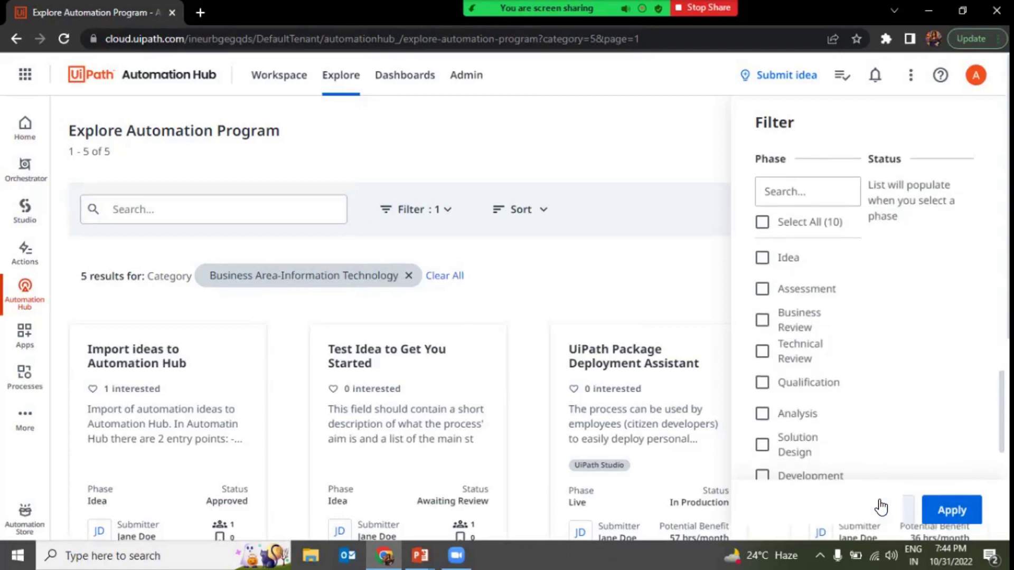
Open the UiPath Package Deployment Assistant idea, check the Workspace options, and return to the Explore Automation Program list
click(594, 440)
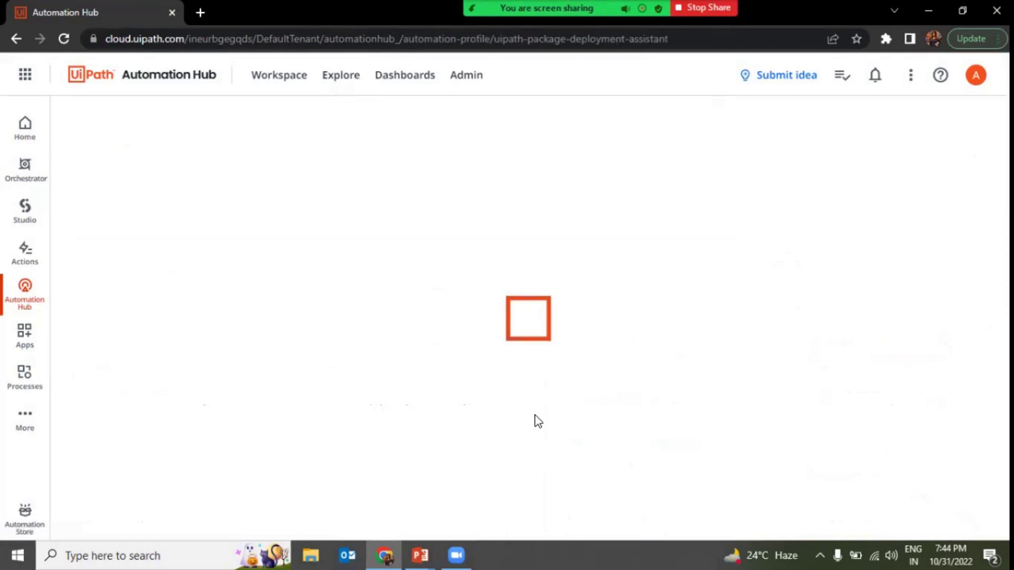
click(290, 79)
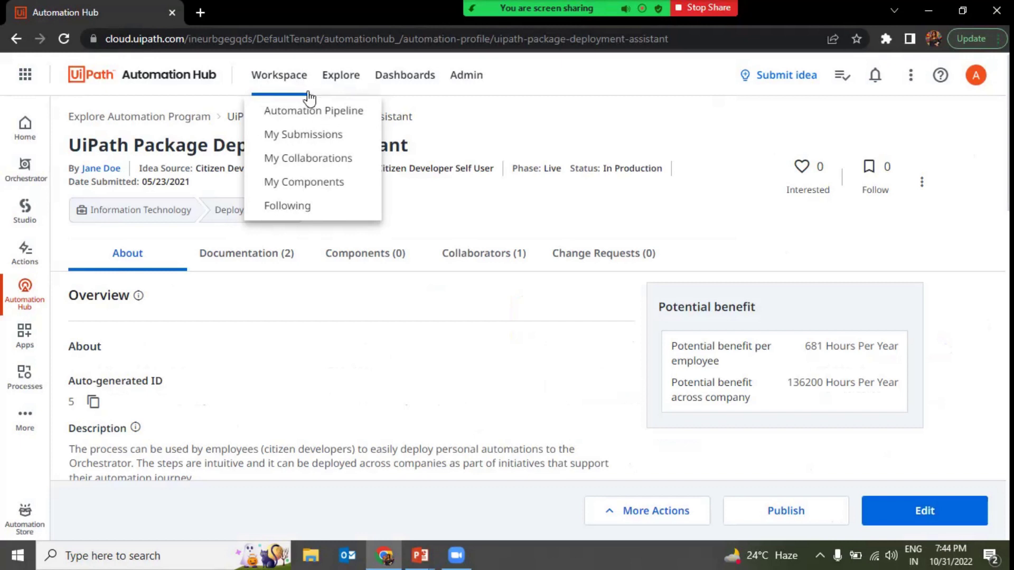
click(152, 120)
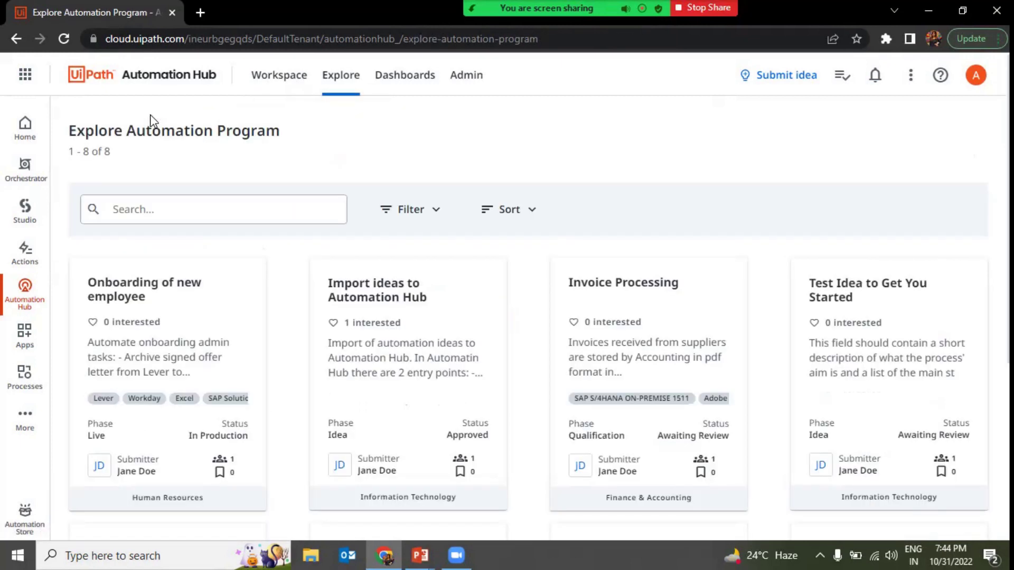
Examine the status and potential benefit details on the UiPath Projects Helper card in the idea list
scroll(493, 470, down, 5)
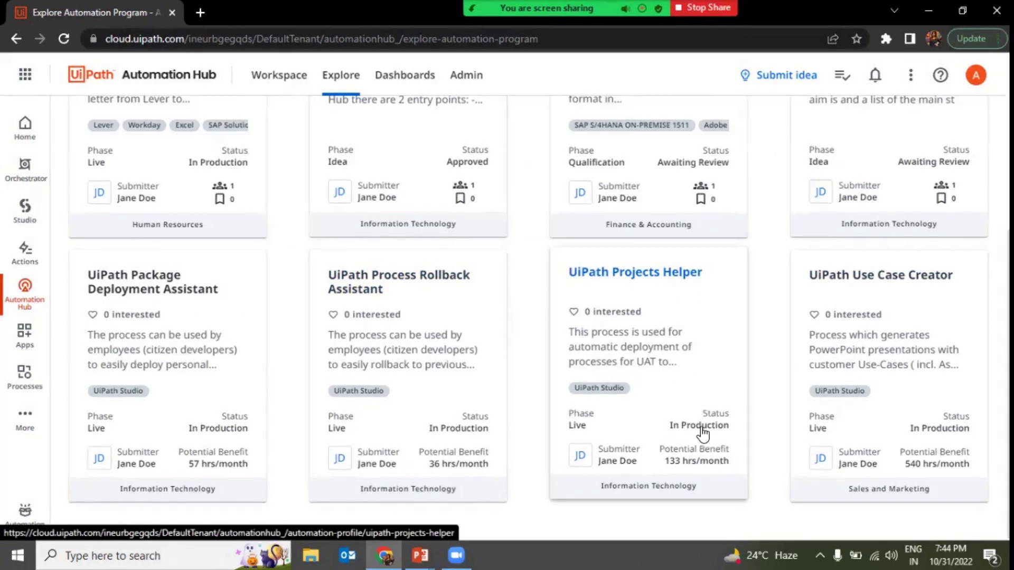
mouse_move(707, 465)
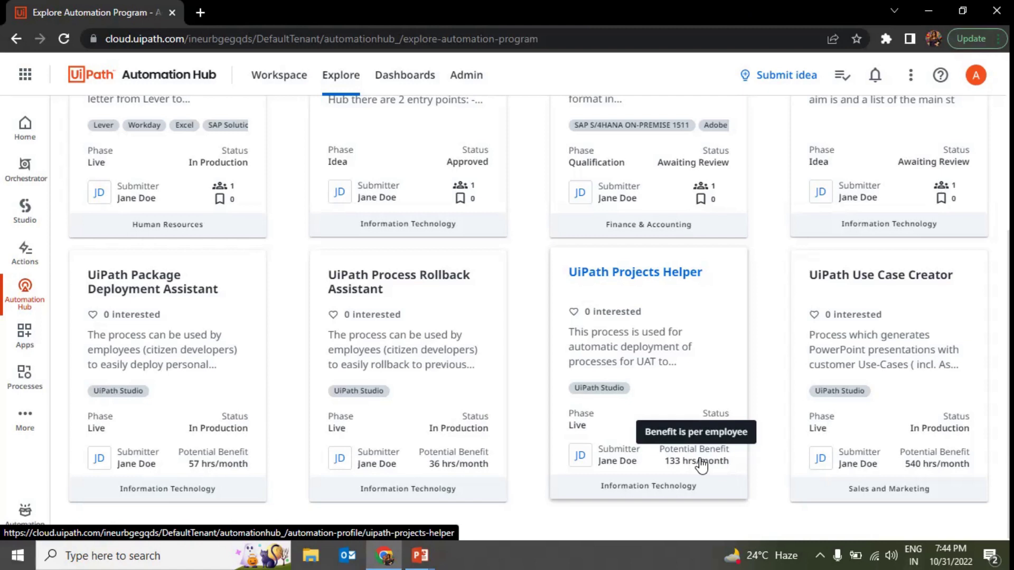
scroll(702, 466, up, 5)
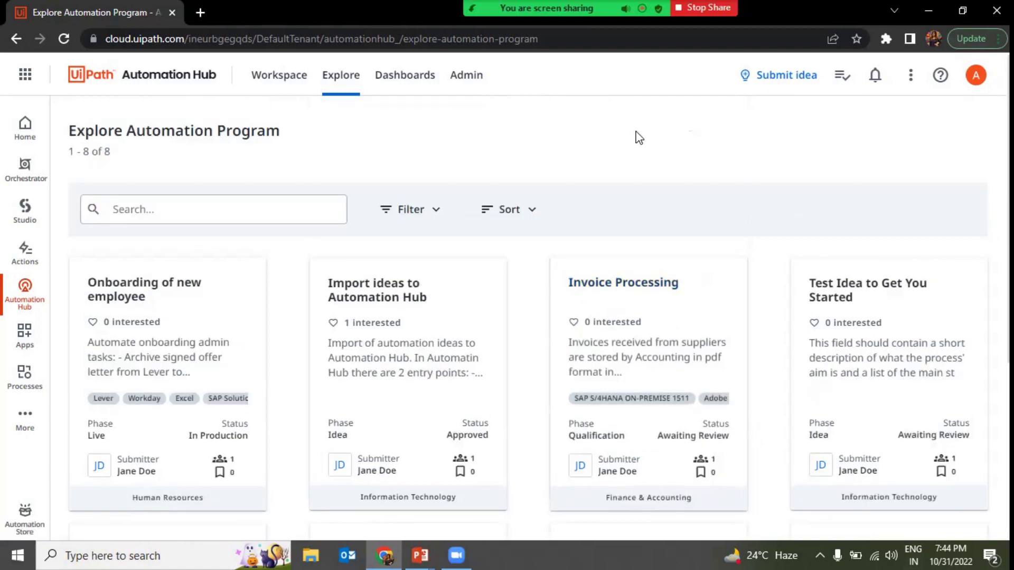